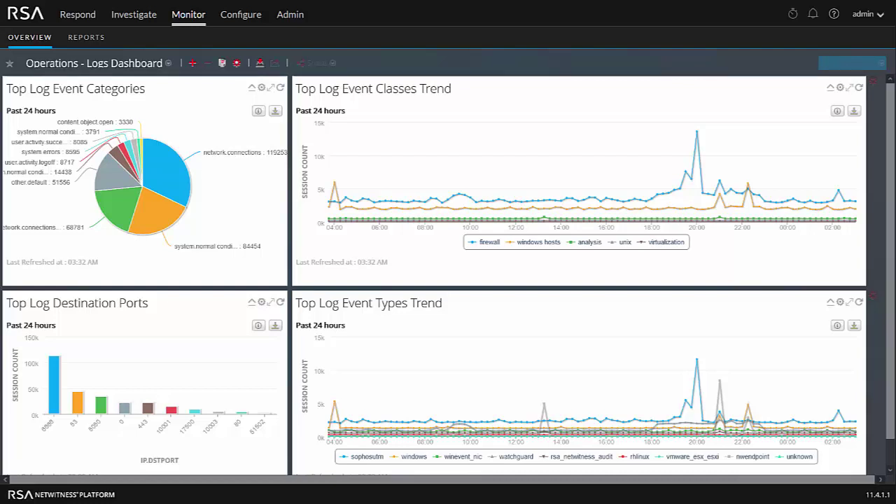
# - Open Reports and filter the rules list to the user's personal group of four rules
pyautogui.click(85, 39)
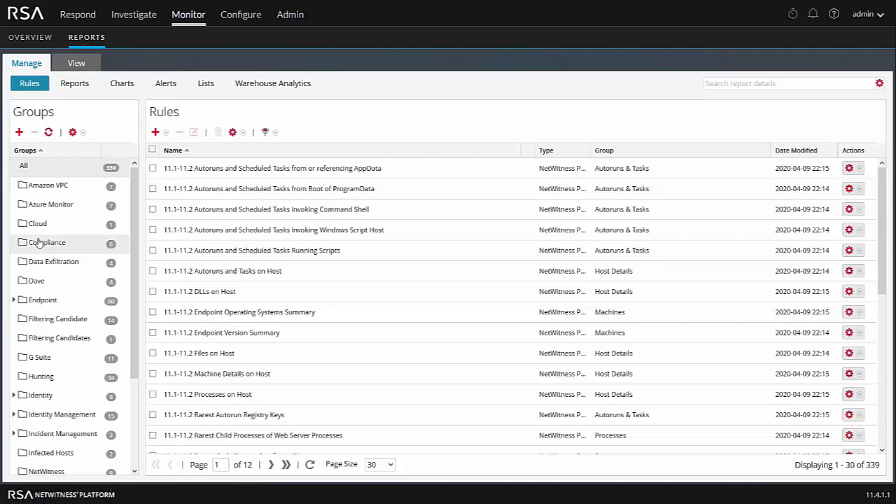
pyautogui.scroll(-1, 59, 234)
pyautogui.scroll(-3, 59, 233)
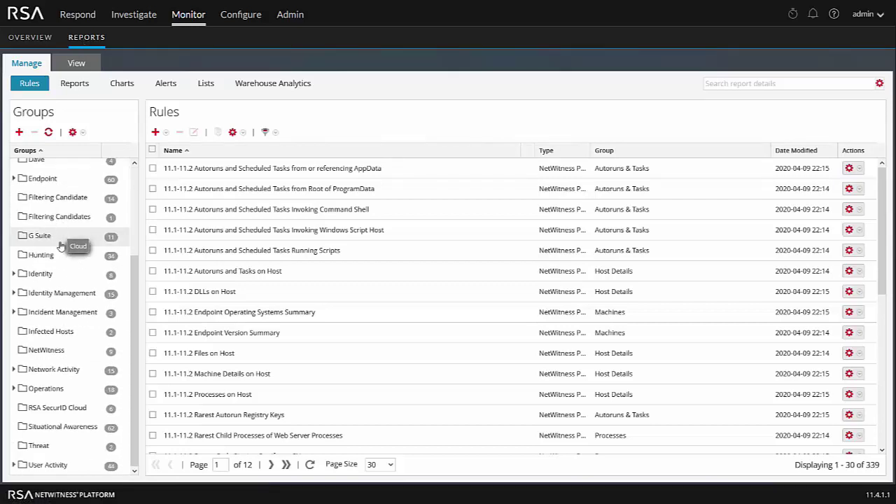
pyautogui.scroll(3, 52, 354)
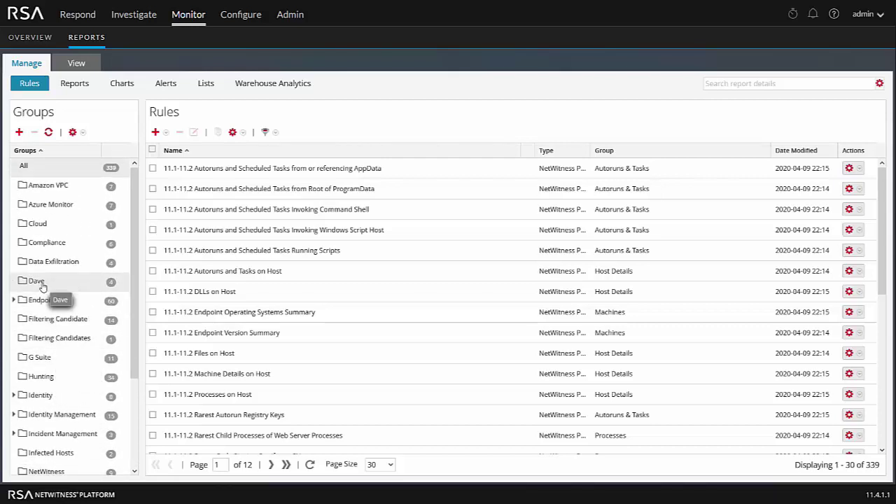
pyautogui.click(42, 284)
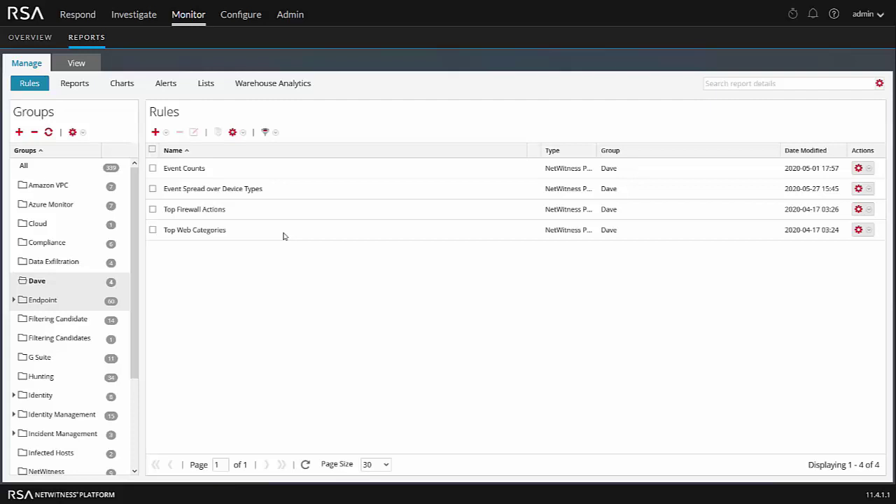
# - Start a new rule using the NetWitness Platform DB data source
pyautogui.click(157, 133)
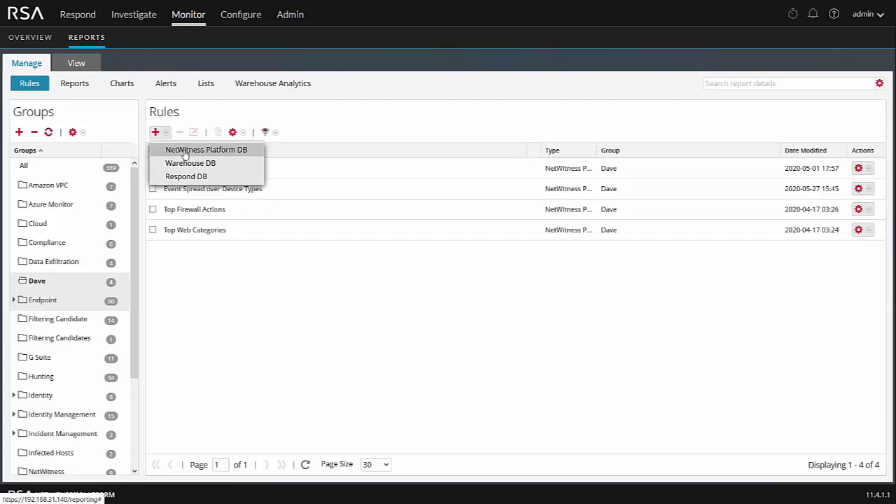
pyautogui.click(185, 152)
# - Name the rule 'Admin Activity' and set Summarize to Custom
pyautogui.click(196, 137)
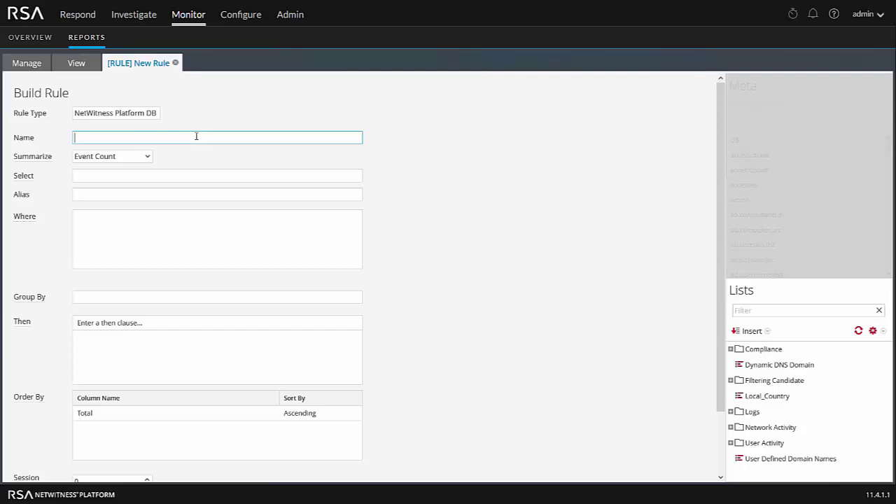
pyautogui.write('Admin Activity')
pyautogui.click(146, 158)
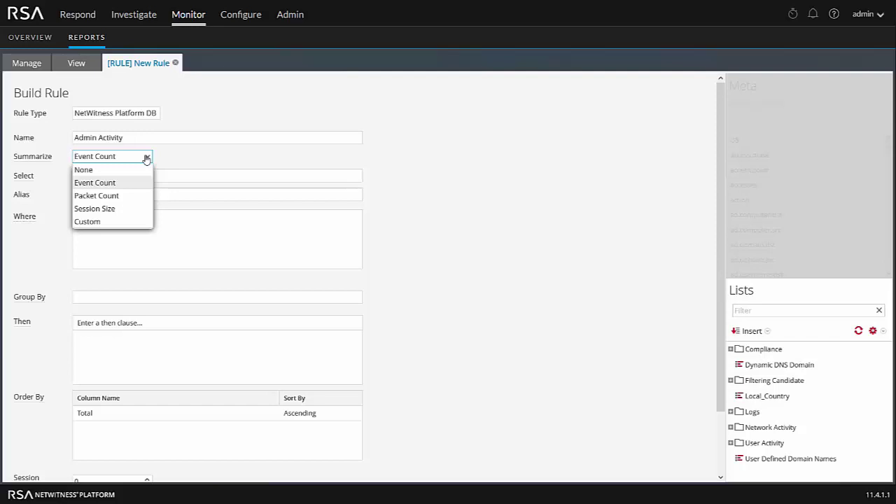
pyautogui.click(91, 221)
# - Set the Select expression to user.dst, event.desc, count(user.dst) using autocomplete
pyautogui.click(93, 175)
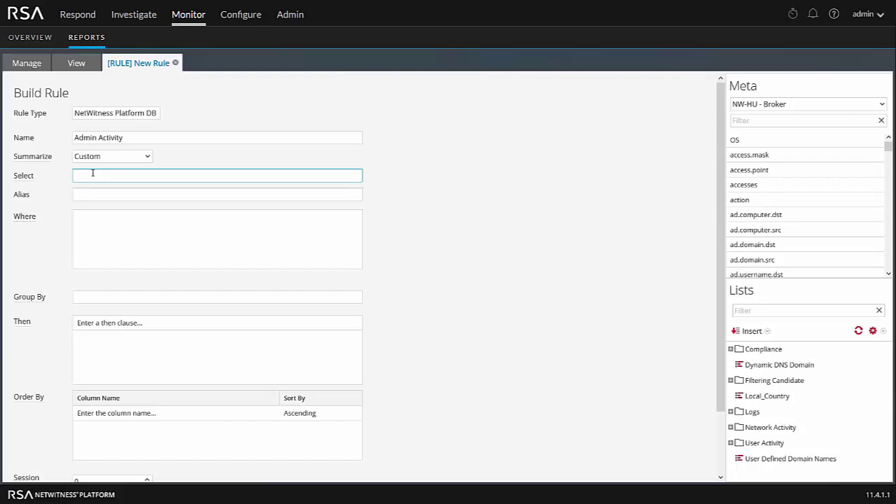
pyautogui.write('user')
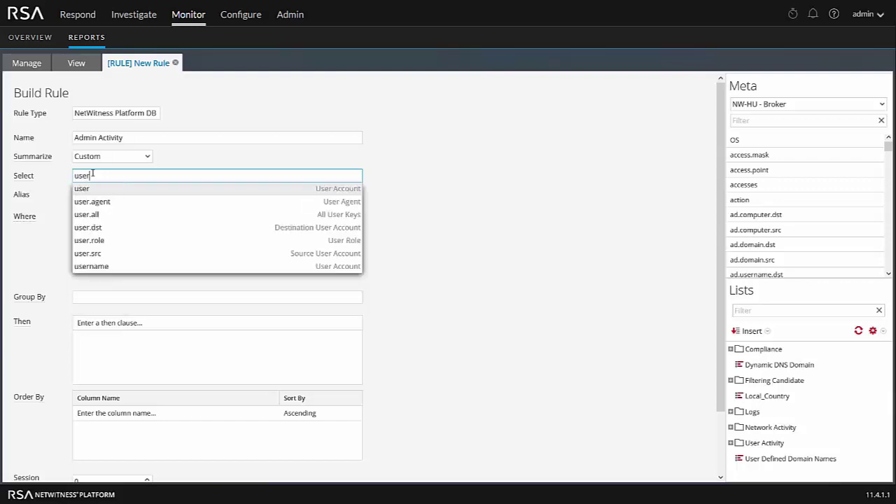
pyautogui.click(96, 226)
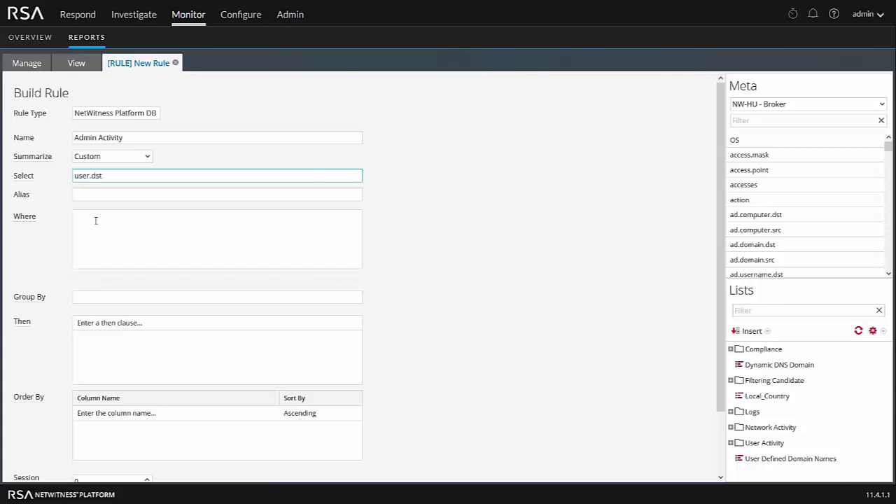
pyautogui.write('event')
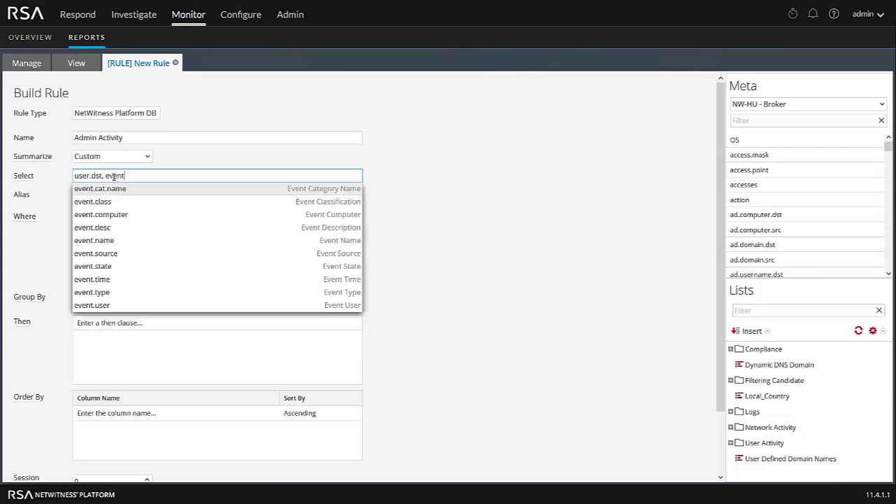
pyautogui.click(89, 229)
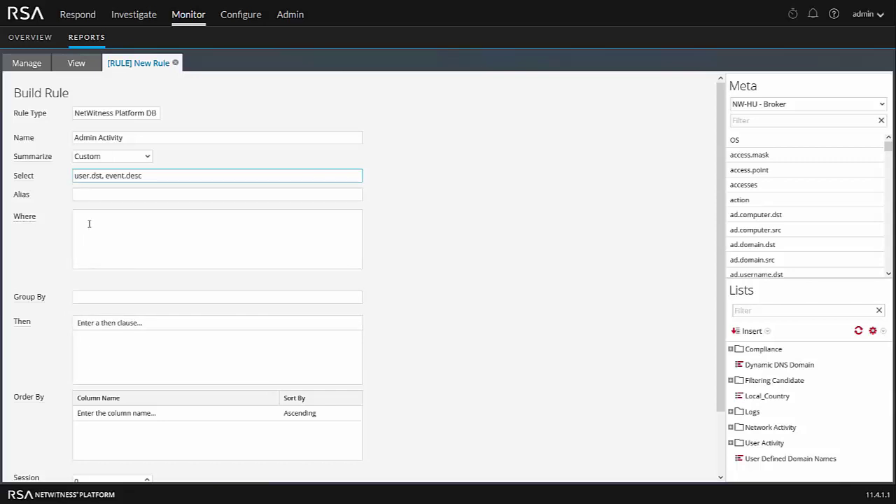
pyautogui.write(', count(user')
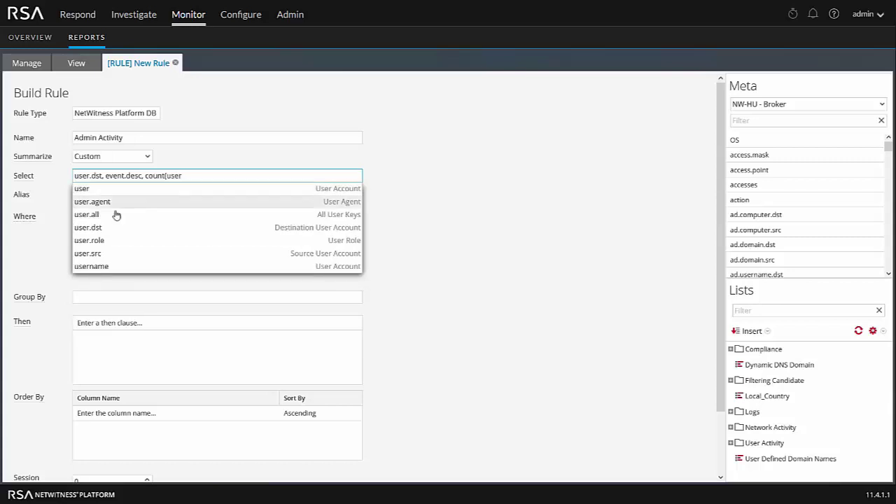
pyautogui.click(96, 229)
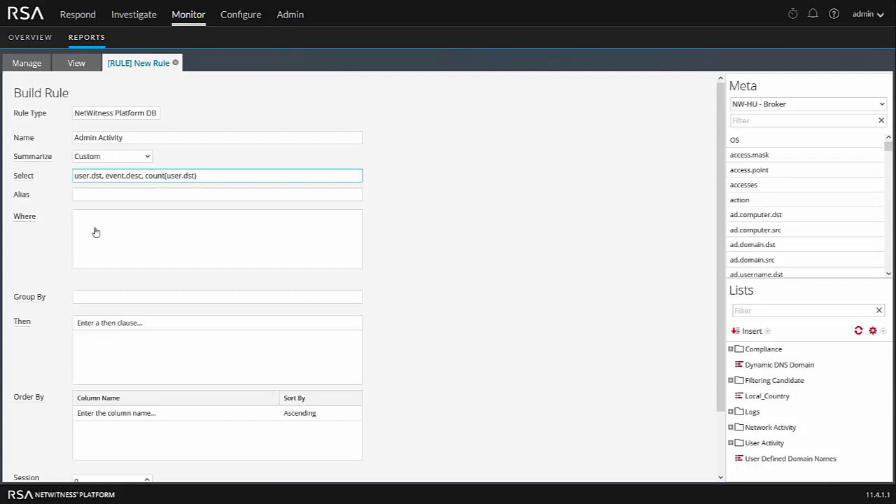
# - Set aliases to 'Username, Description' and start a Where condition on user.dst, marking its quoted value
pyautogui.click(109, 193)
pyautogui.write('Us')
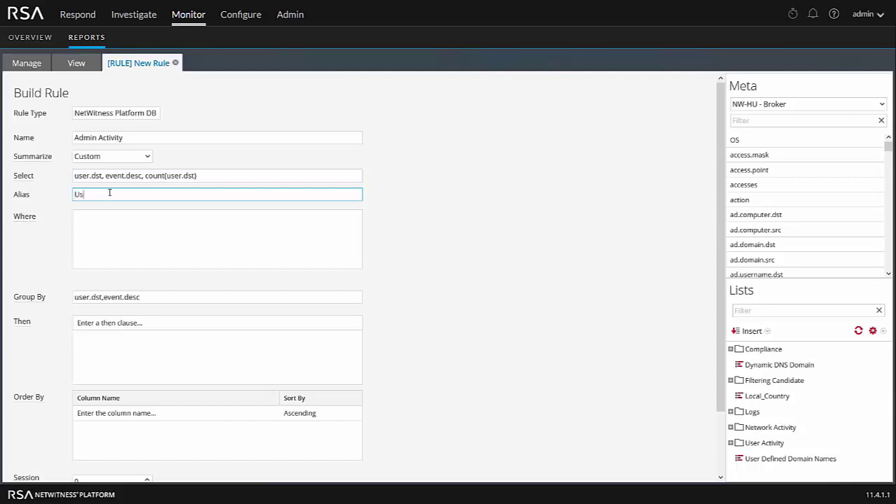
pyautogui.write('ername, Description')
pyautogui.click(126, 223)
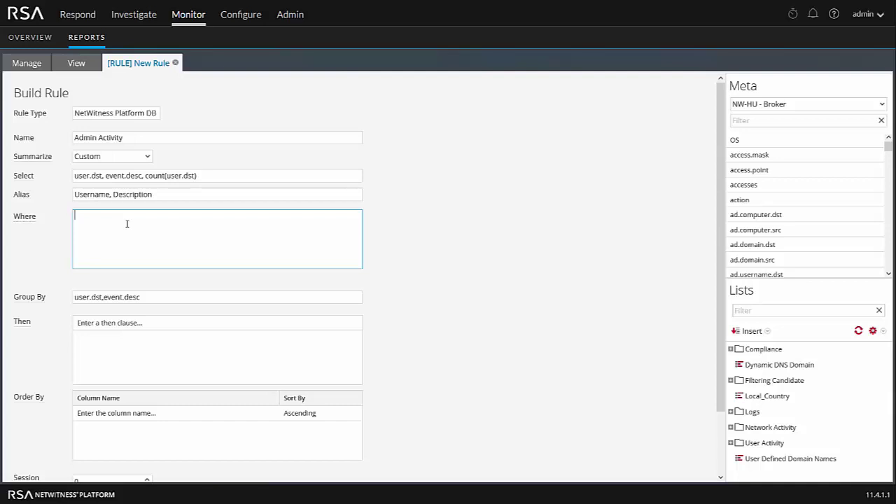
pyautogui.write('user')
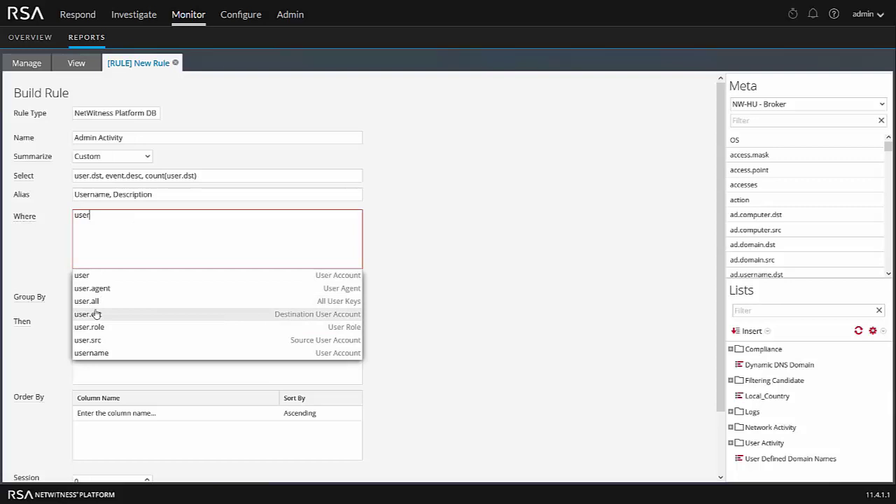
pyautogui.click(123, 315)
pyautogui.write('=')
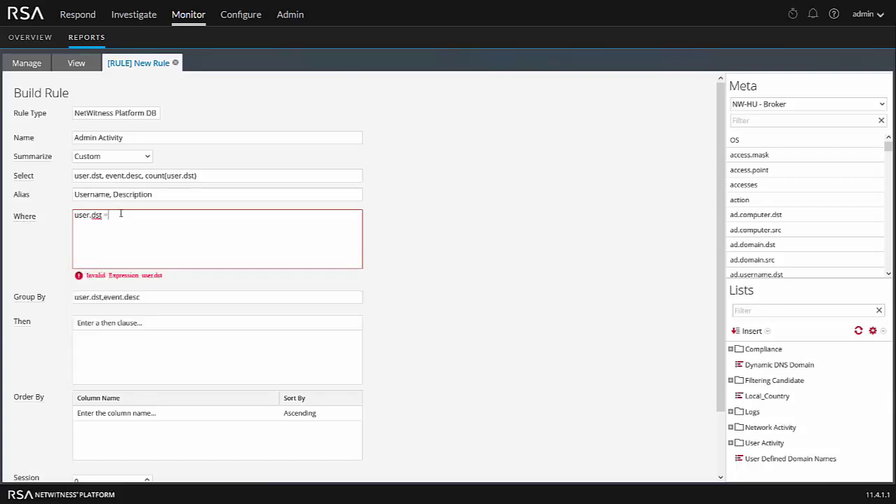
pyautogui.write(' "dave"')
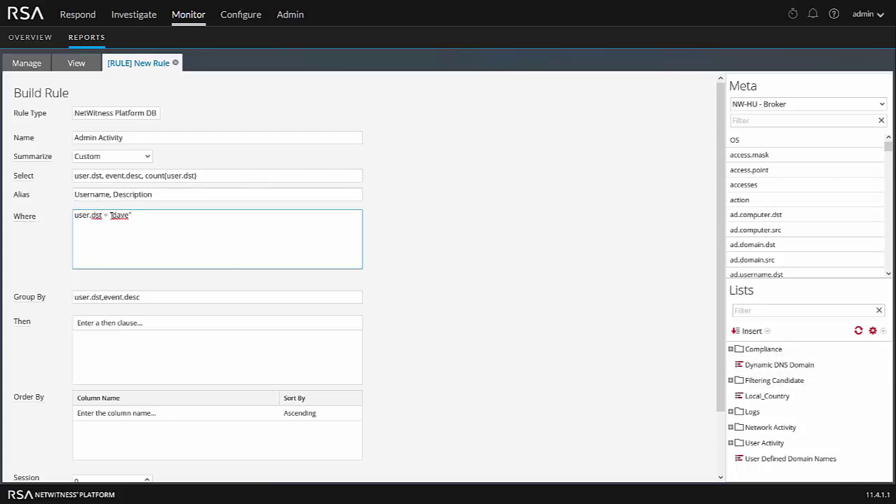
pyautogui.moveTo(110, 215); pyautogui.dragTo(148, 216)
# - Replace the quoted value with the User Activity/Administrative Users list in the Where clause
pyautogui.press('BackSpace')
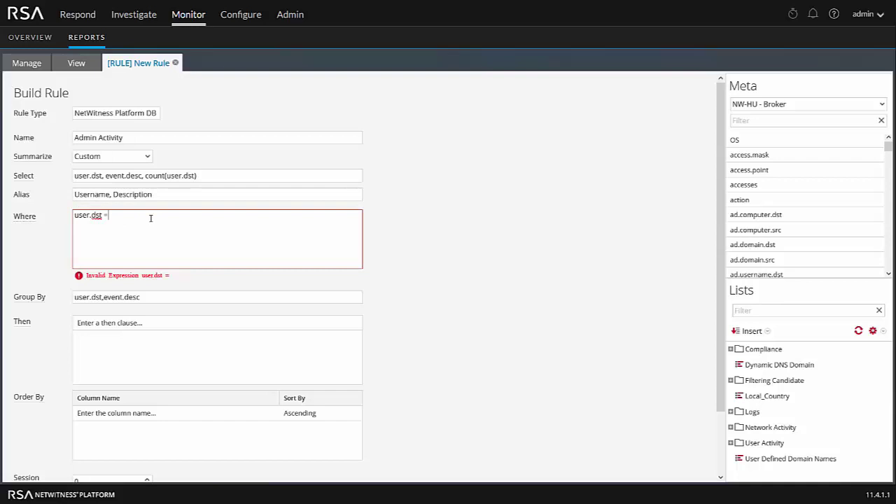
pyautogui.click(731, 349)
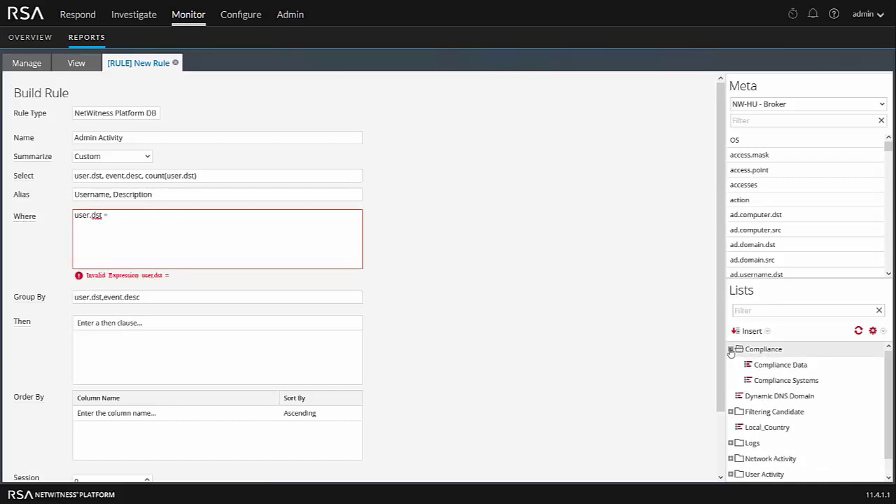
pyautogui.click(731, 411)
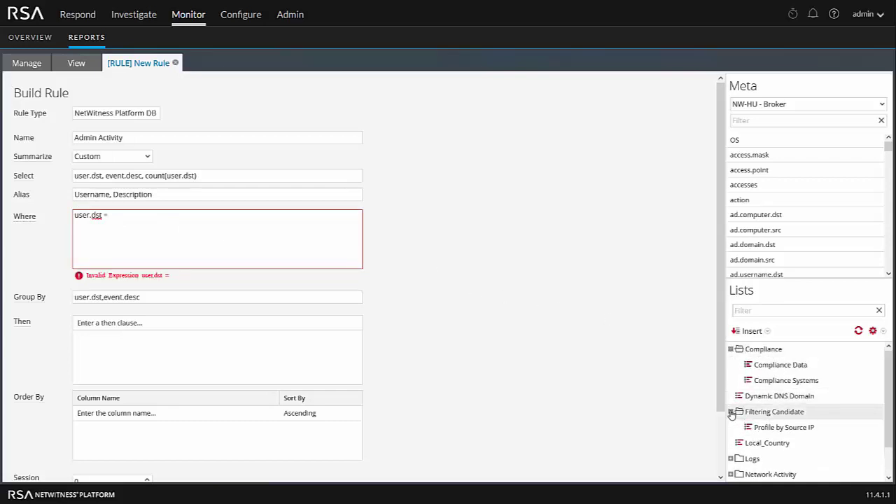
pyautogui.scroll(-1, 731, 414)
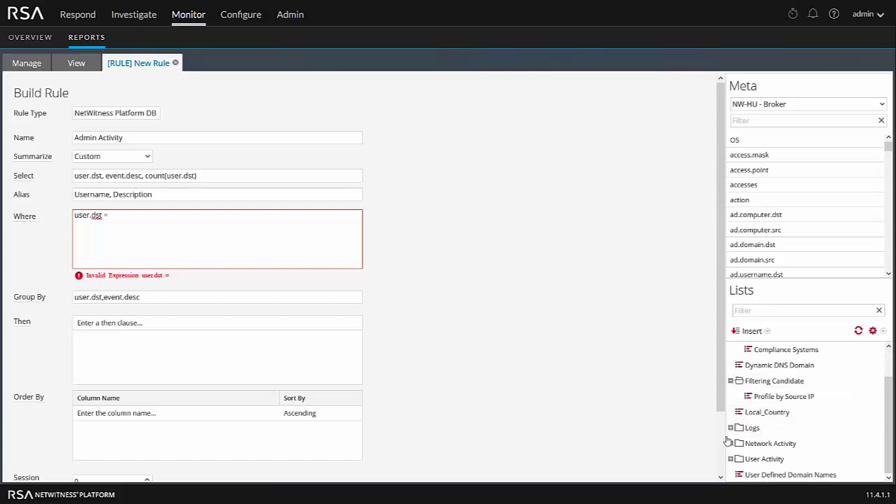
pyautogui.click(731, 427)
pyautogui.scroll(-1, 733, 459)
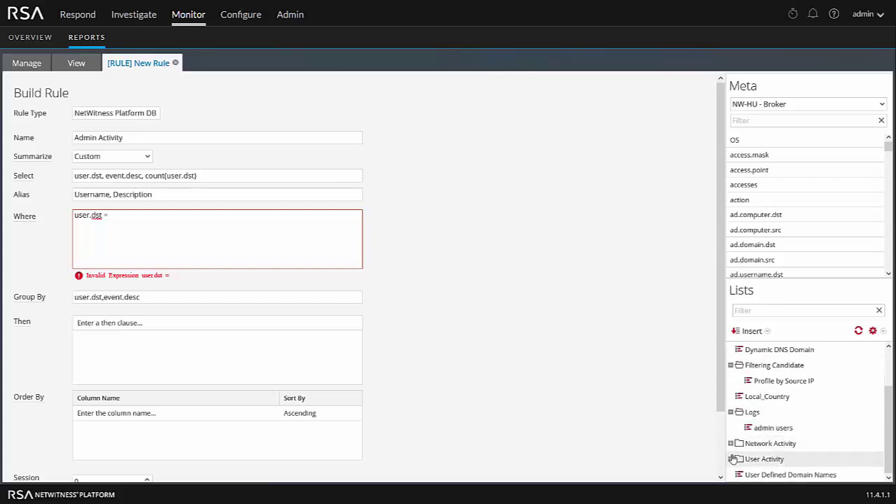
pyautogui.click(731, 459)
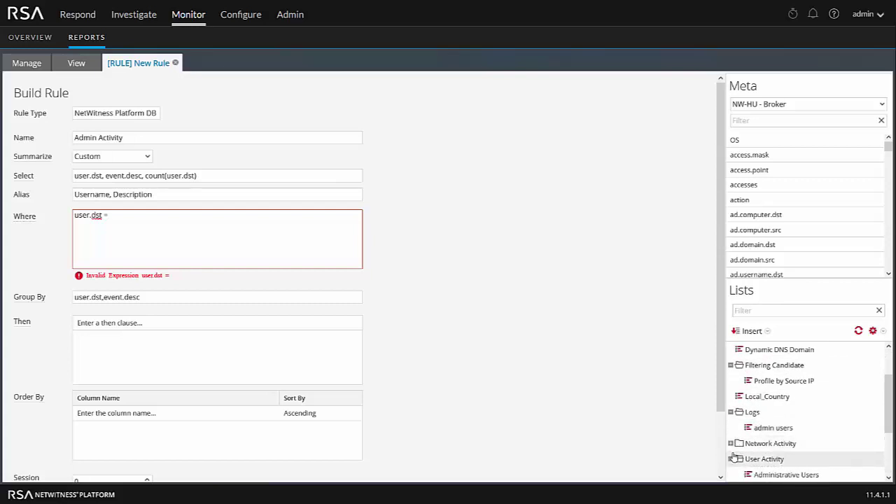
pyautogui.scroll(-3, 770, 406)
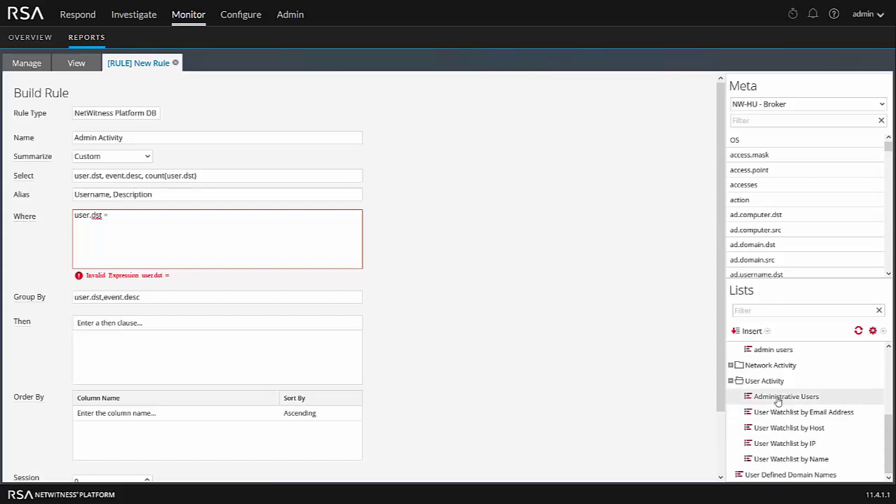
pyautogui.click(778, 400)
pyautogui.click(749, 332)
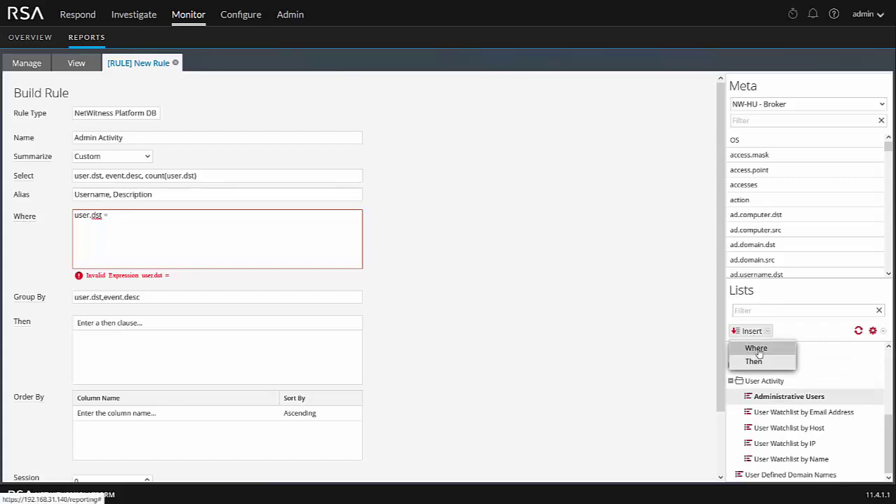
pyautogui.click(758, 349)
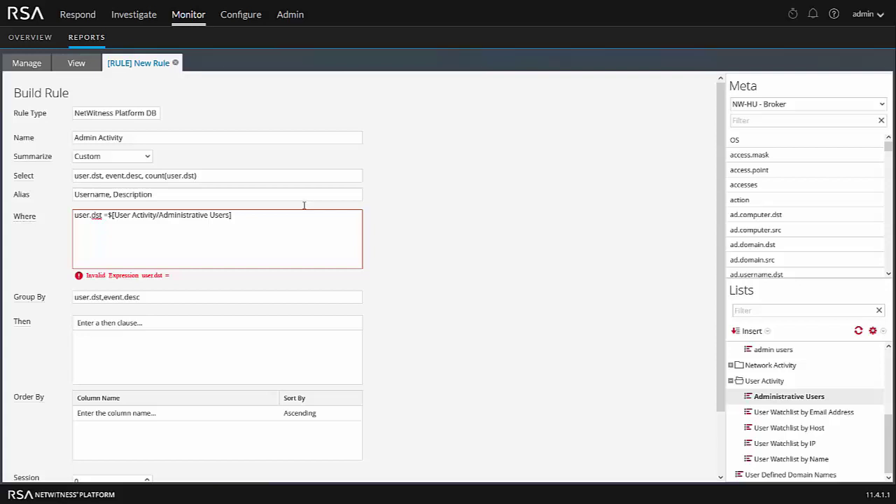
# - Open the Administrative Users list from Manage > Lists to view its values
pyautogui.click(25, 64)
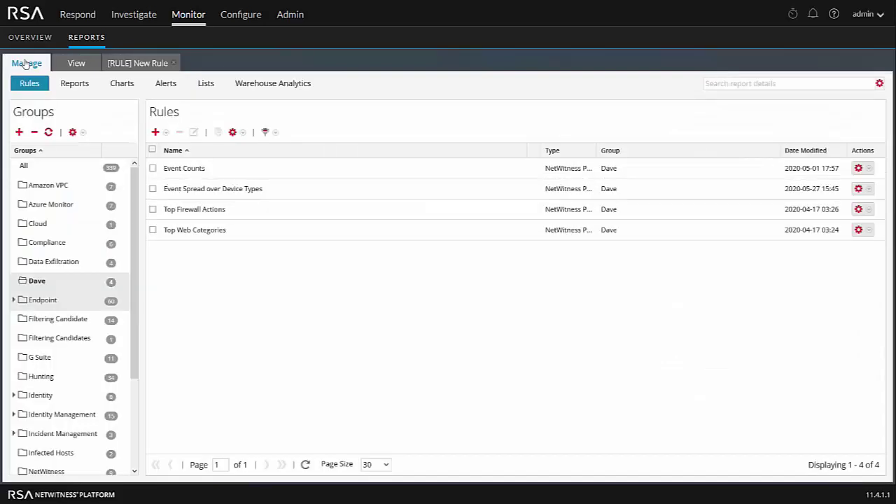
pyautogui.click(207, 84)
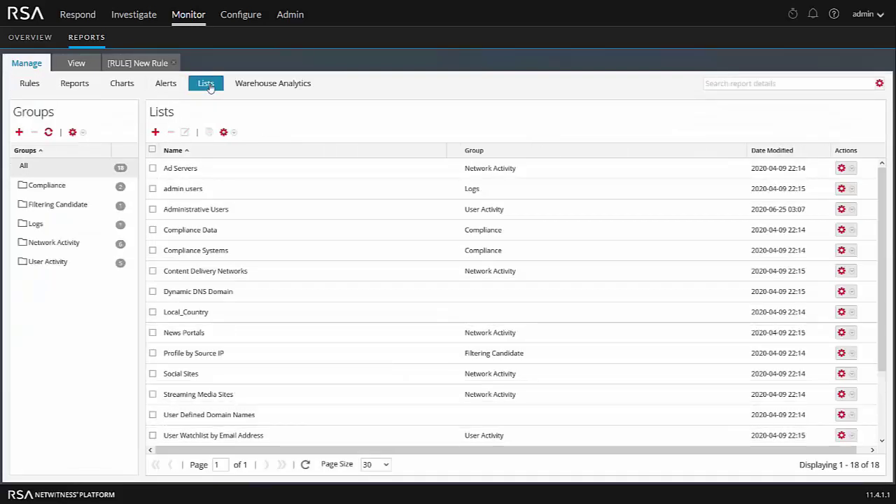
pyautogui.click(193, 209)
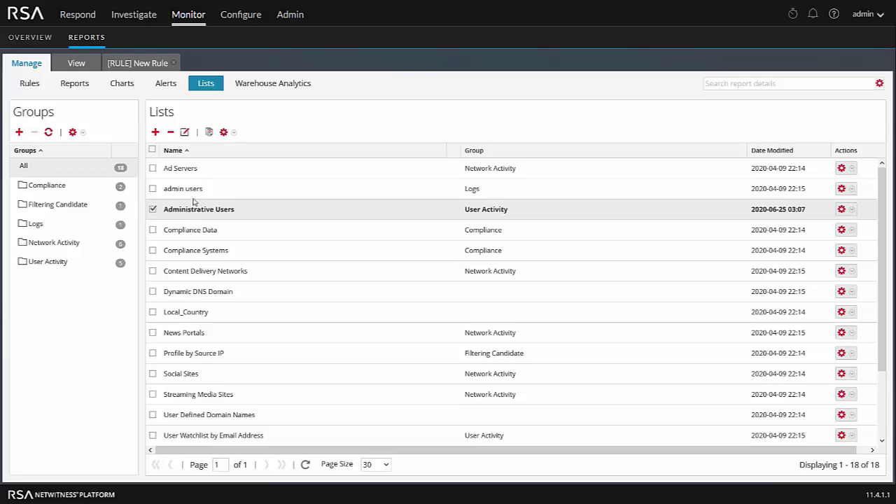
pyautogui.click(184, 132)
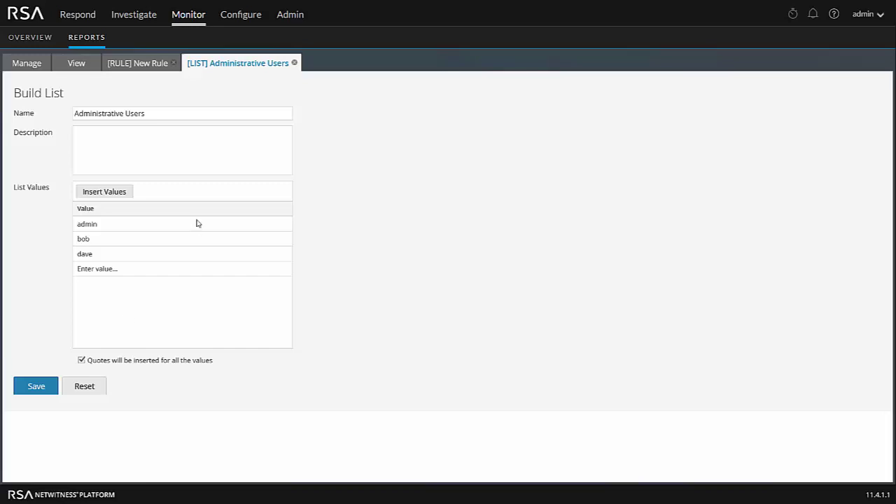
# - Return to the Admin Activity rule and let its Where clause validate
pyautogui.click(139, 63)
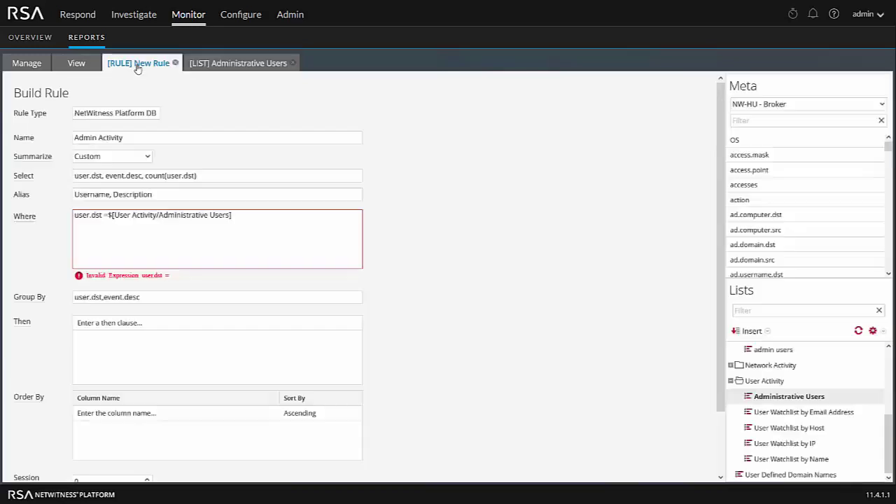
pyautogui.click(242, 216)
pyautogui.click(125, 351)
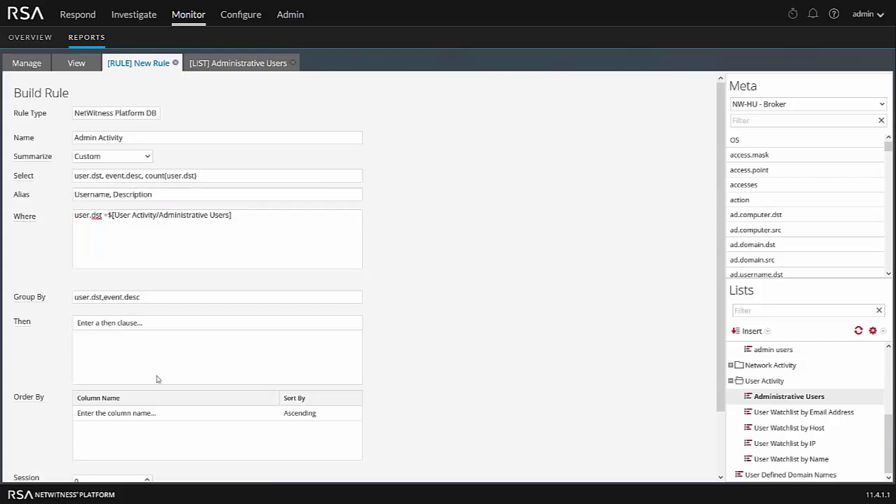
# - Add an Order By on count(user.dst) sorted in descending order
pyautogui.click(200, 416)
pyautogui.click(273, 415)
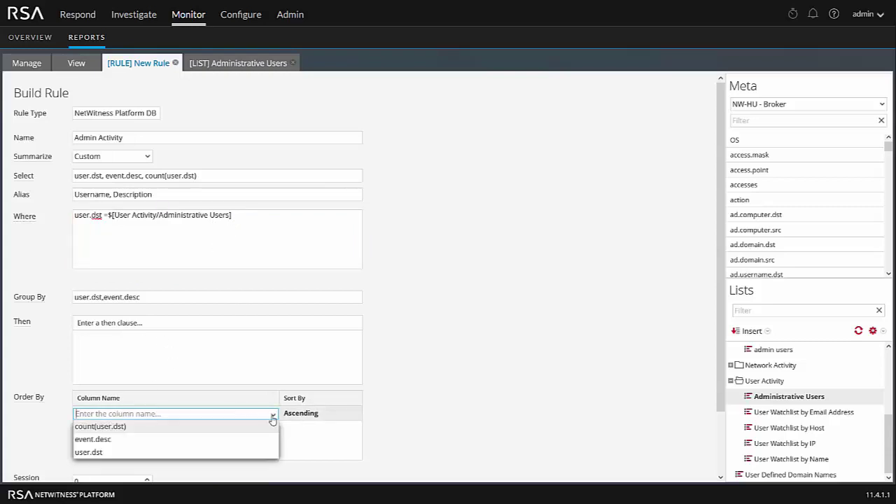
pyautogui.click(105, 427)
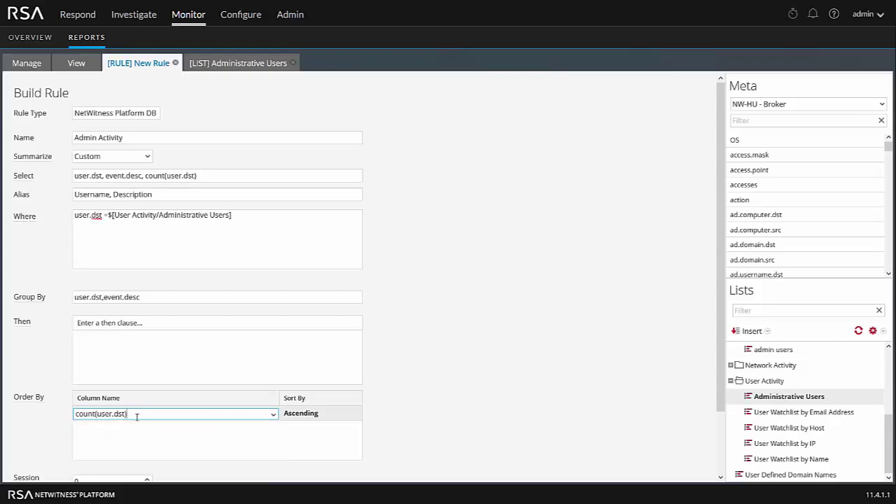
pyautogui.click(325, 418)
pyautogui.click(357, 413)
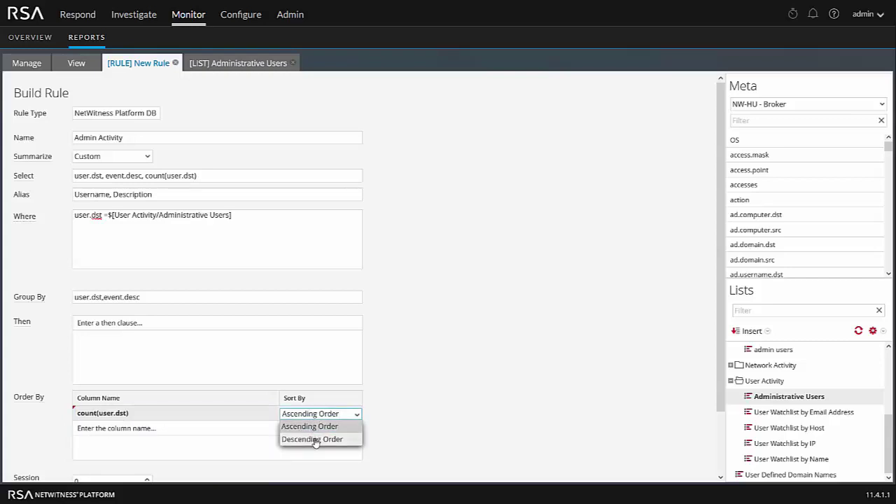
pyautogui.click(315, 438)
pyautogui.click(400, 396)
pyautogui.scroll(-2, 401, 397)
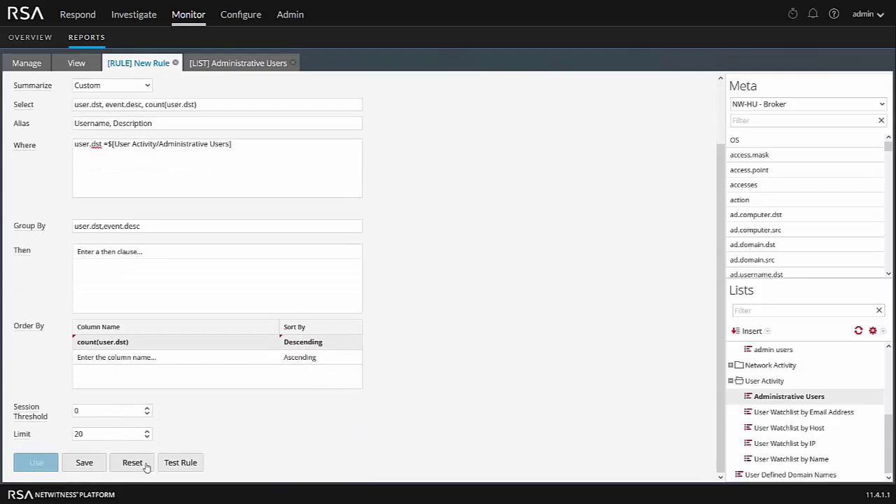
# - Test the rule on NW-HU - Broker, tabular, past 12 hours with relative time calculation
pyautogui.click(185, 465)
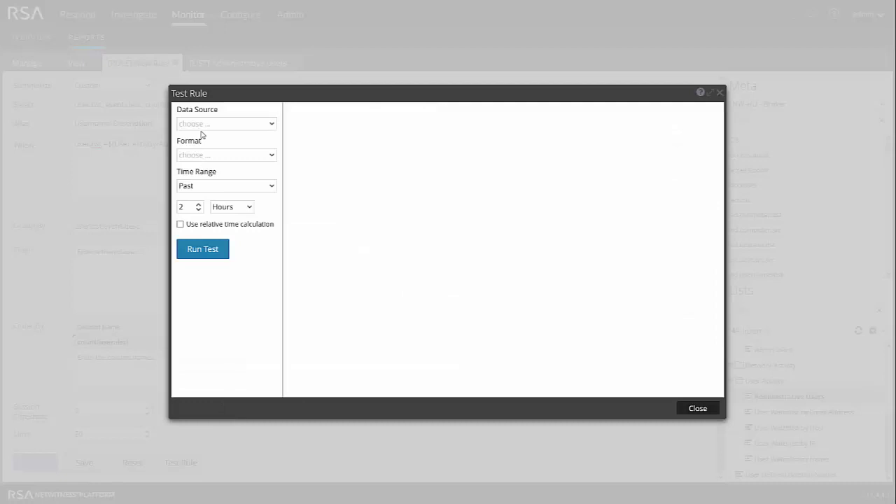
pyautogui.click(204, 124)
pyautogui.click(211, 141)
pyautogui.click(211, 155)
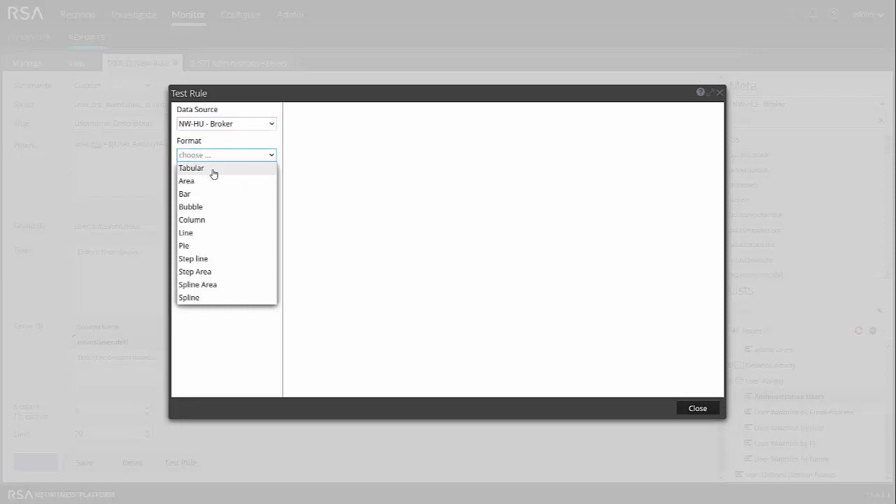
pyautogui.click(213, 174)
pyautogui.click(182, 208)
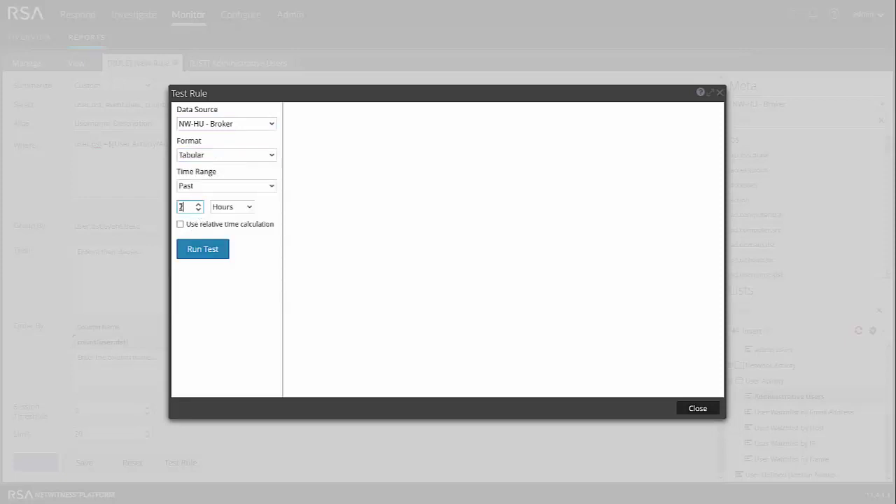
pyautogui.hotkey('ctrl', 'a')
pyautogui.write('12')
pyautogui.click(180, 224)
pyautogui.click(203, 251)
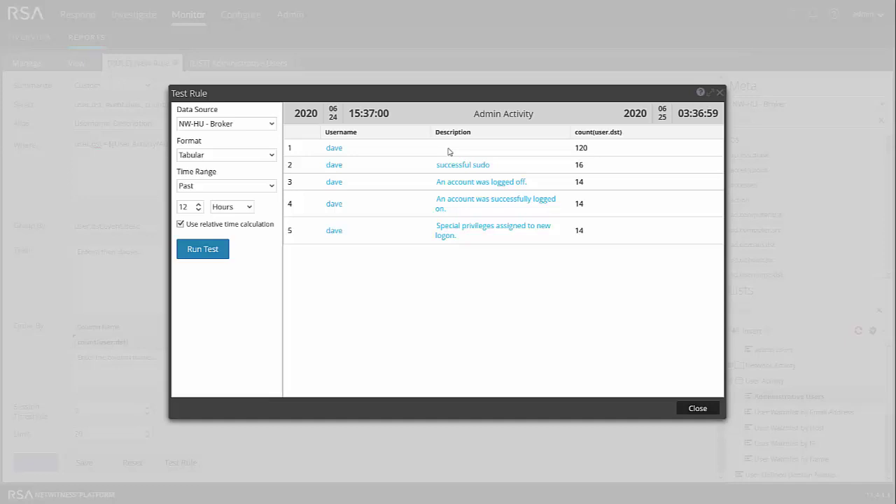
# - Close the test results and append '&& event.desc exists' to the Where clause
pyautogui.click(698, 408)
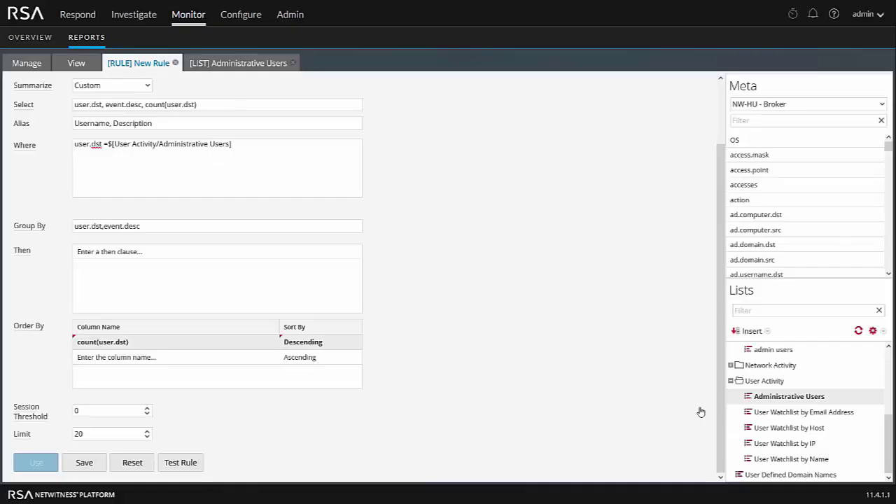
pyautogui.click(248, 146)
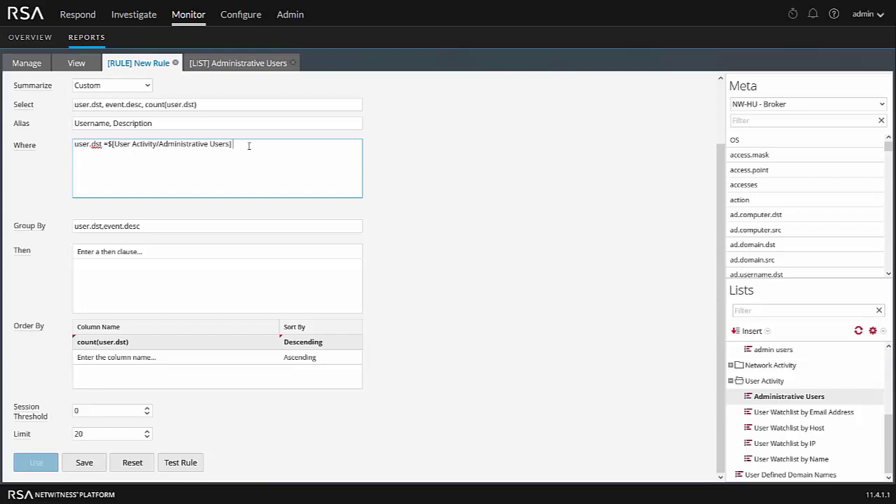
pyautogui.write('&& ')
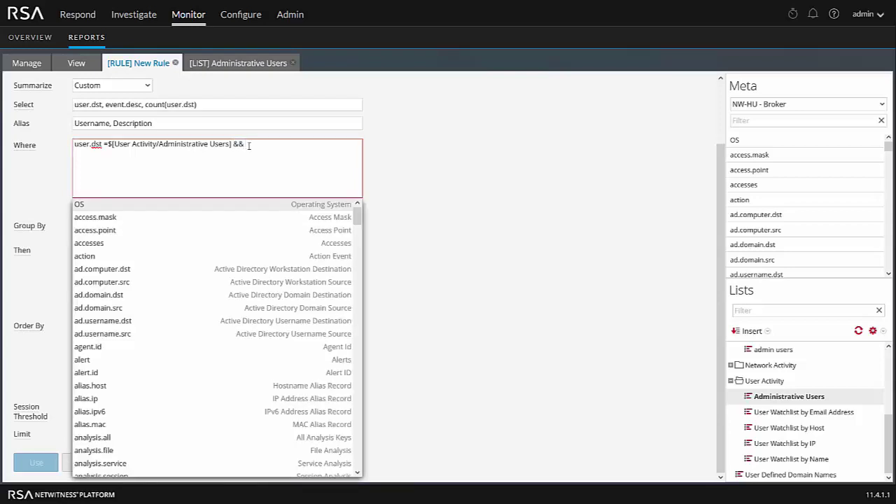
pyautogui.write('event')
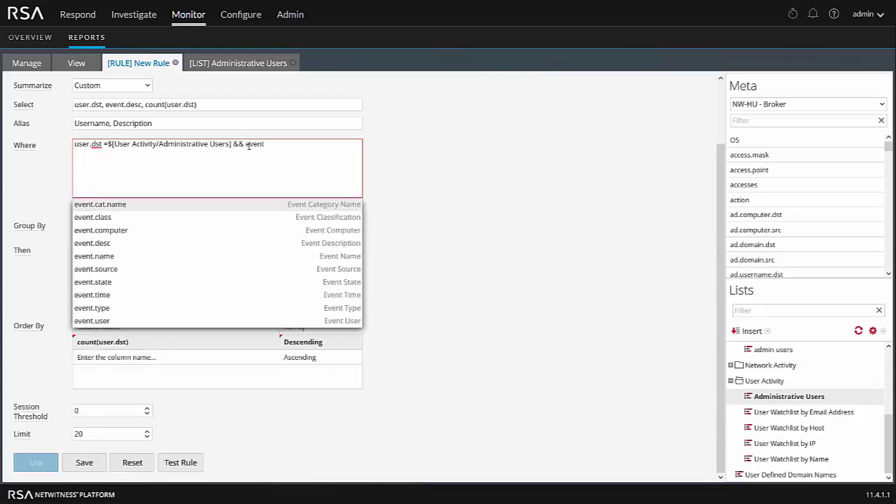
pyautogui.click(180, 243)
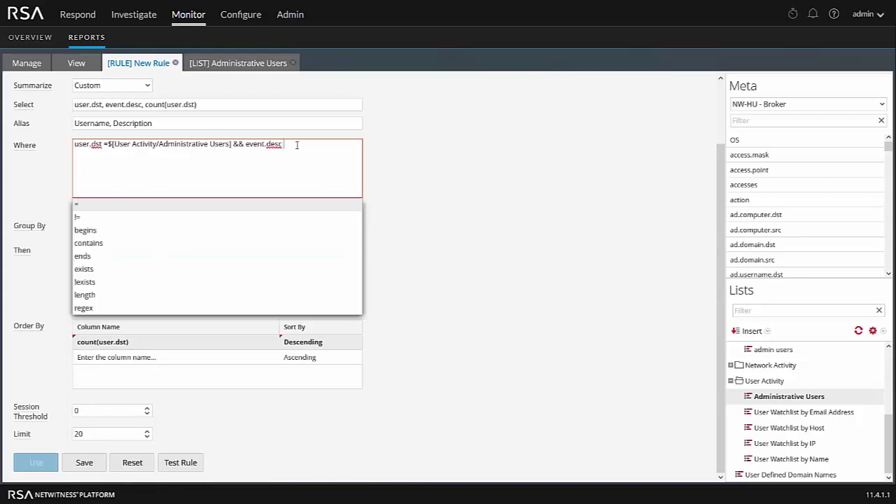
pyautogui.click(85, 270)
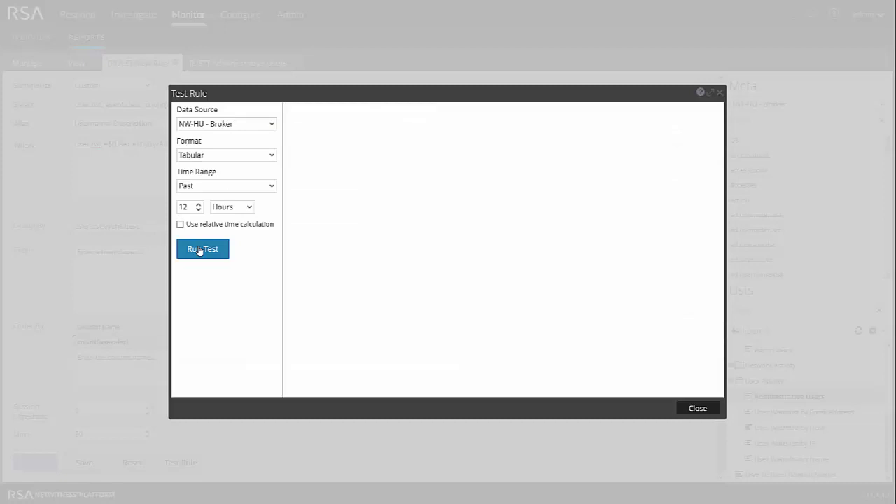
# - Rerun the rule test, check the four rows have no blank descriptions, then close the results
pyautogui.click(199, 250)
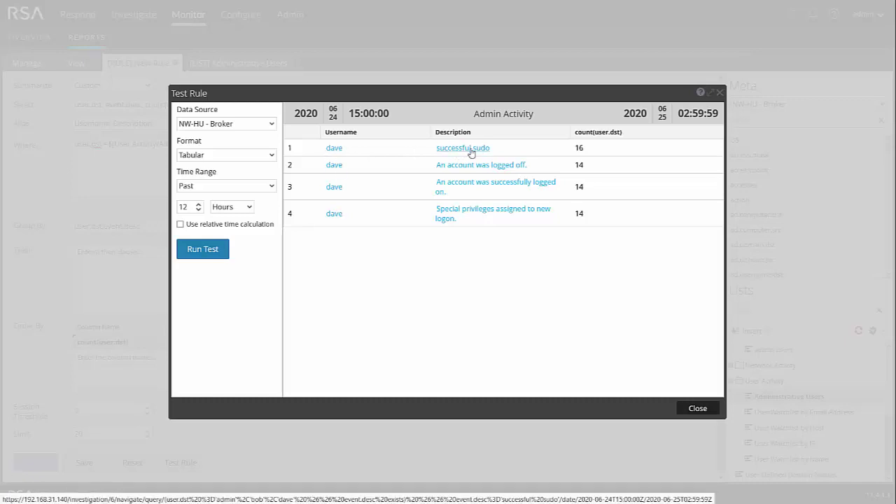
pyautogui.click(702, 411)
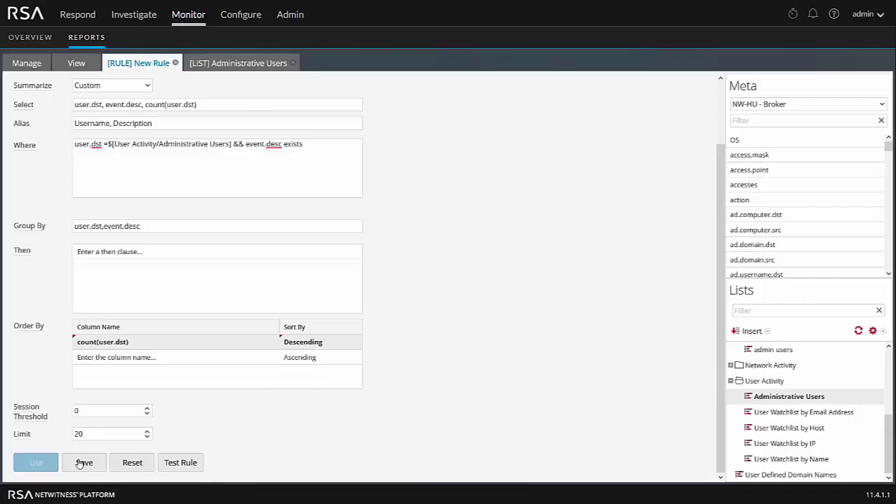
# - Save the Admin Activity rule
pyautogui.scroll(2, 463, 375)
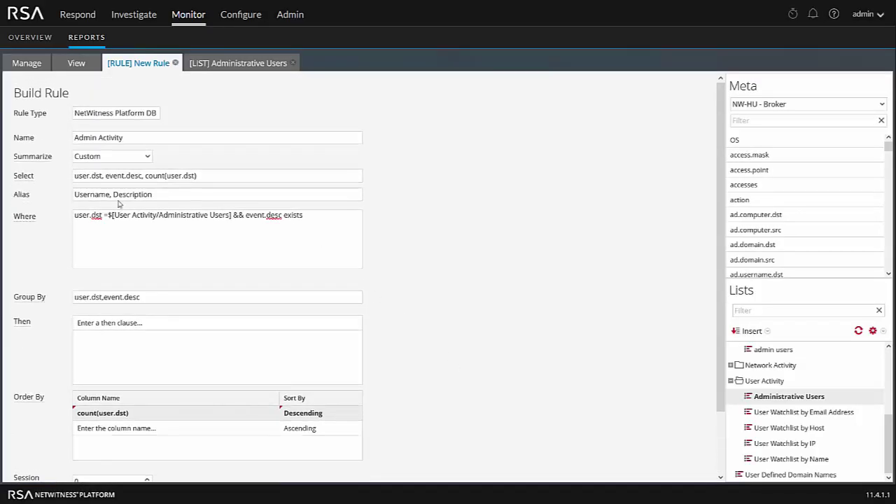
pyautogui.scroll(-2, 466, 369)
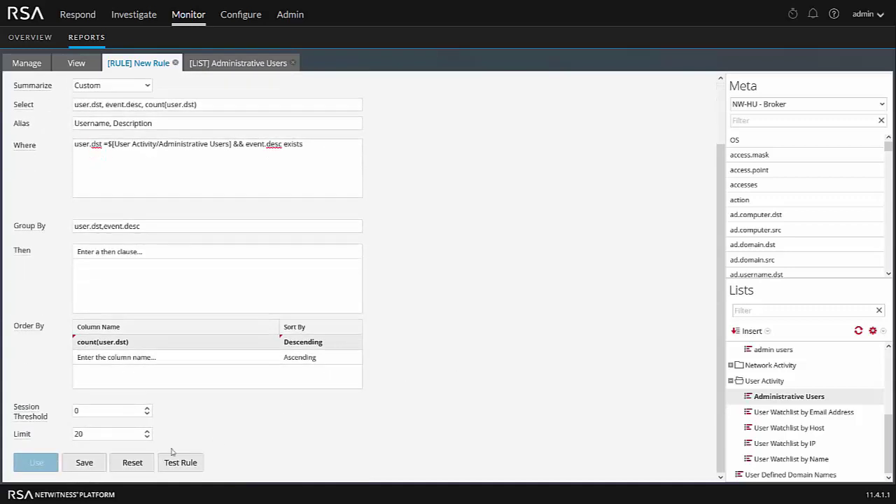
pyautogui.click(86, 467)
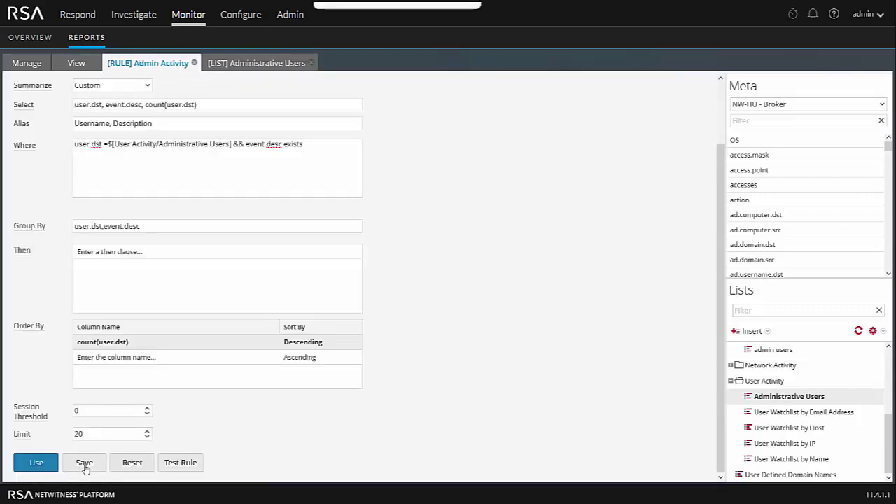
# - Use the Admin Activity rule to create a new report in the All folder
pyautogui.click(36, 465)
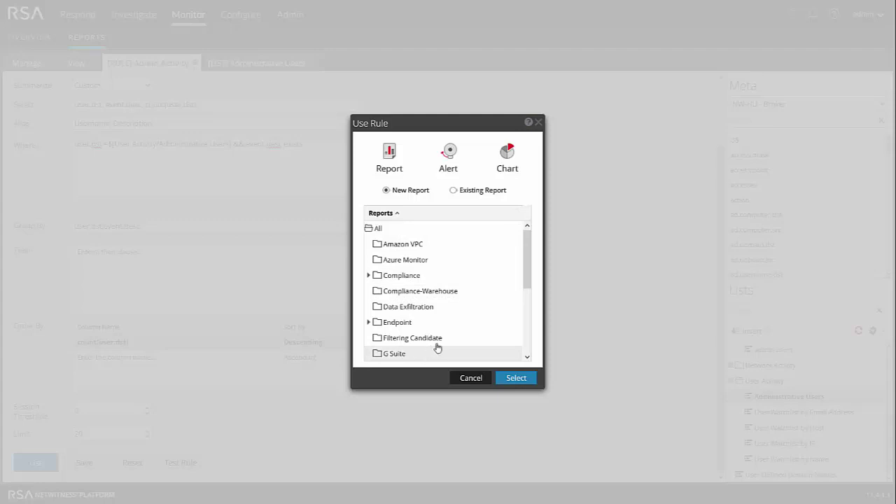
pyautogui.scroll(-5, 444, 278)
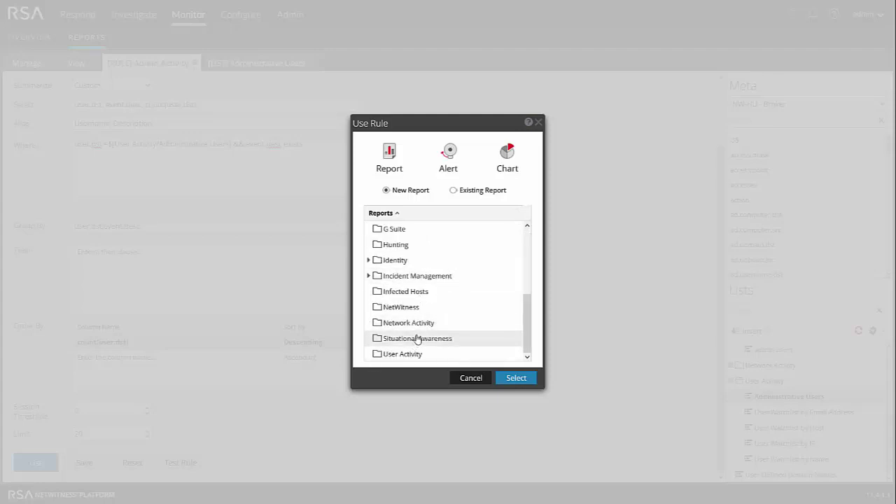
pyautogui.scroll(5, 414, 342)
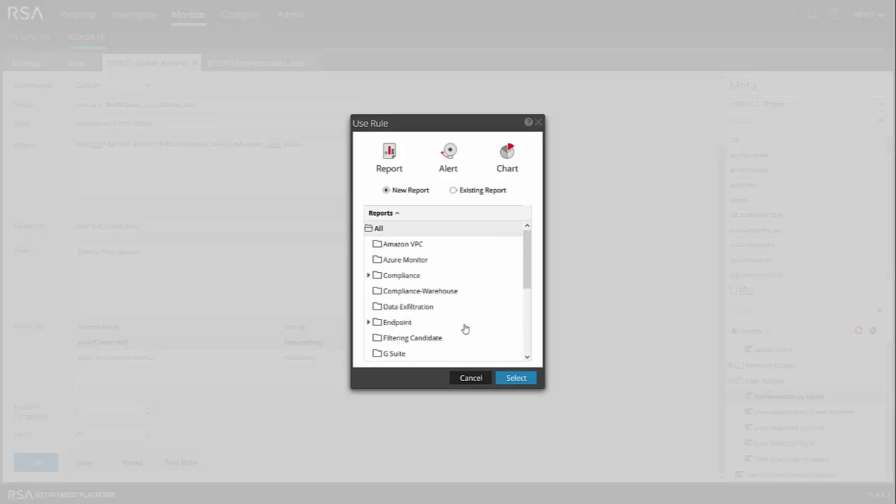
pyautogui.click(522, 382)
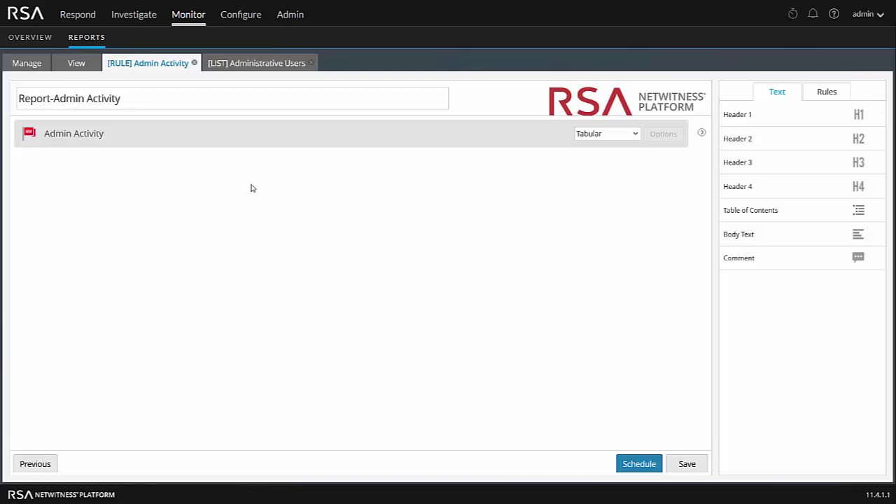
# - Delete the 'Report-' prefix so the report title reads Admin Activity
pyautogui.click(54, 99)
pyautogui.press('BackSpace')
pyautogui.press('BackSpace')
pyautogui.press('BackSpace')
pyautogui.press('BackSpace')
pyautogui.press('BackSpace')
pyautogui.press('BackSpace')
pyautogui.press('BackSpace')
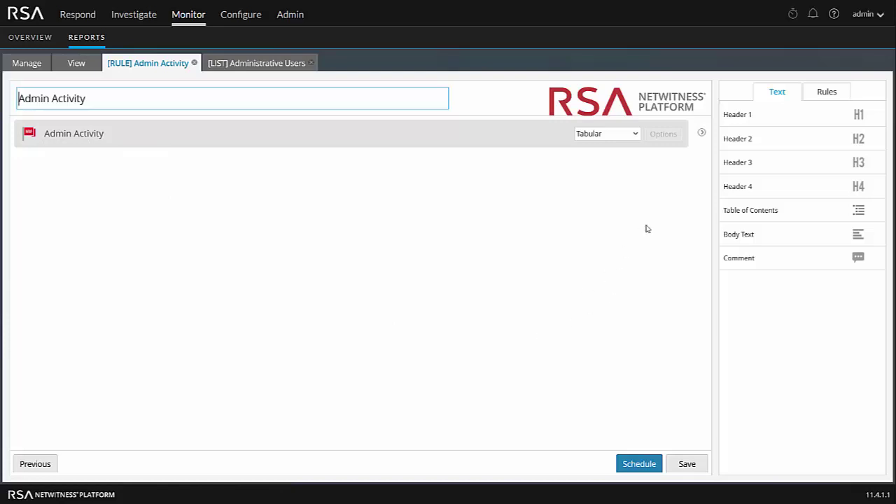
pyautogui.click(780, 113)
# - Add a Header 1 heading and a Comment block, then remove both again
pyautogui.moveTo(780, 112); pyautogui.dragTo(374, 122)
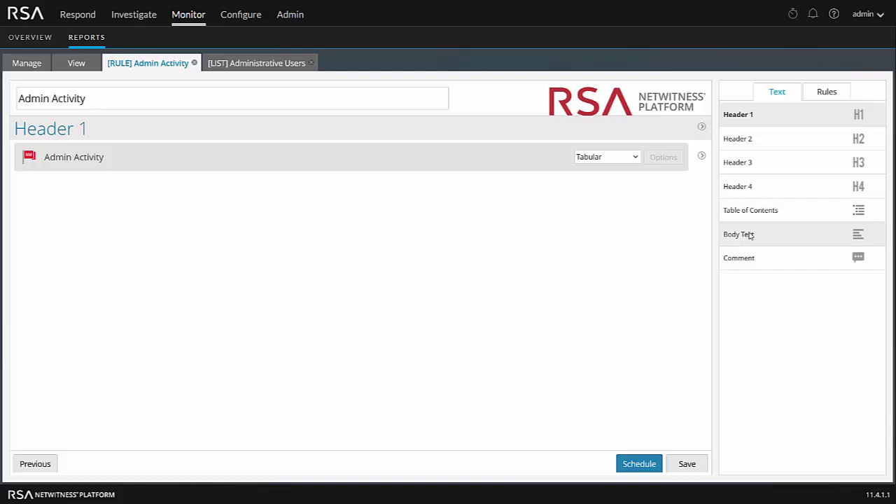
pyautogui.moveTo(739, 258); pyautogui.dragTo(314, 198)
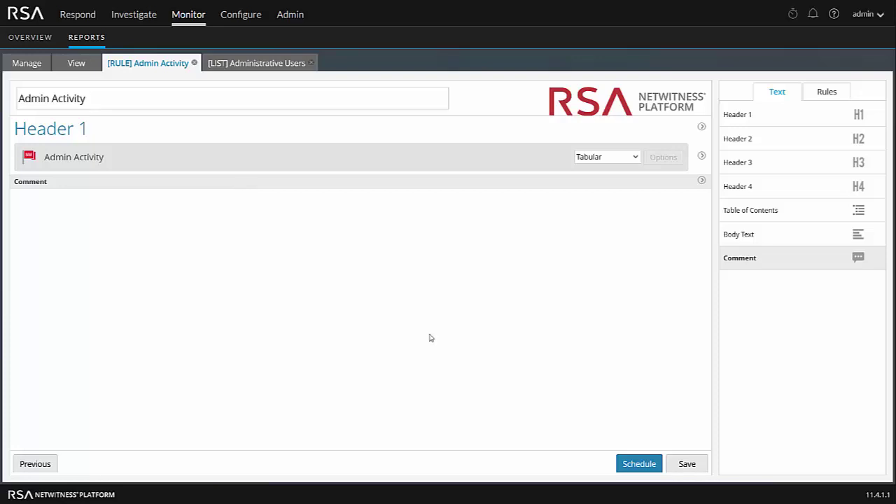
pyautogui.click(701, 182)
pyautogui.click(728, 203)
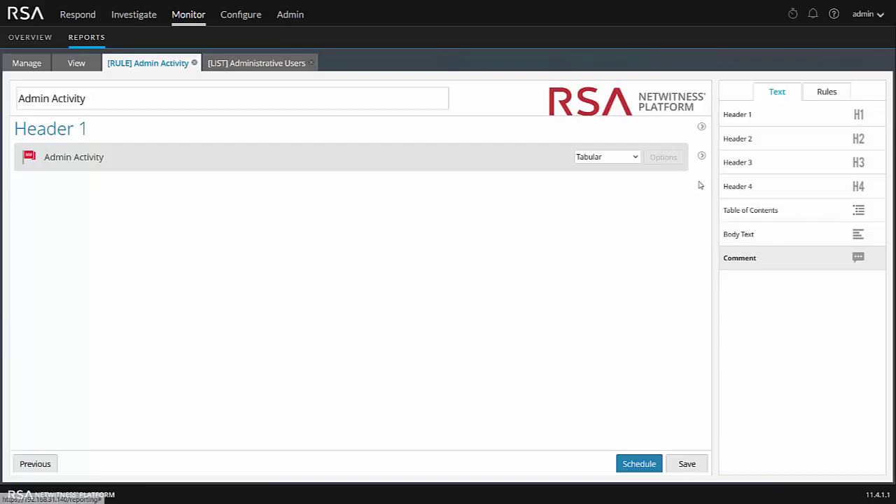
pyautogui.click(702, 127)
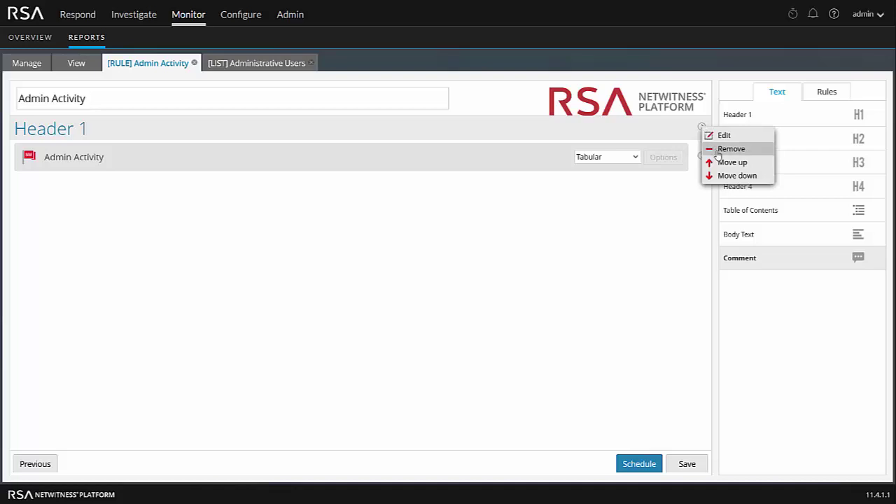
pyautogui.click(725, 150)
pyautogui.click(830, 95)
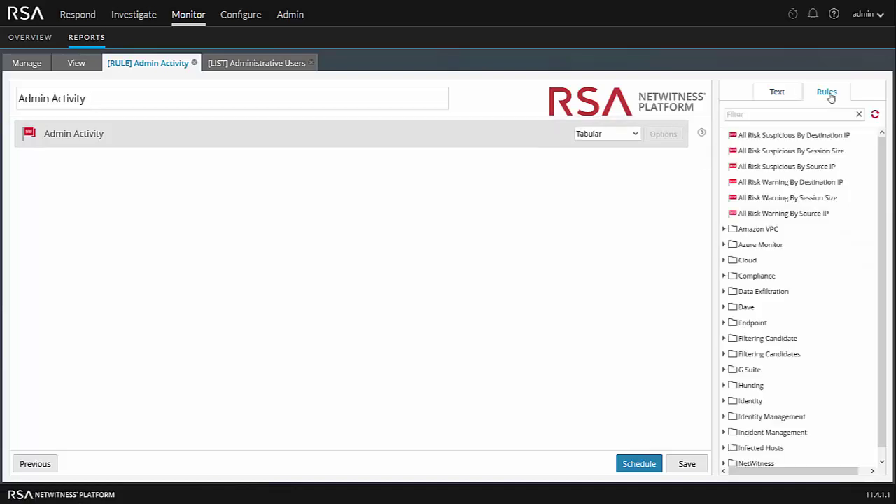
# - Add Event Counts and Top Firewall Actions from the Dave folder, keeping Tabular format
pyautogui.click(723, 308)
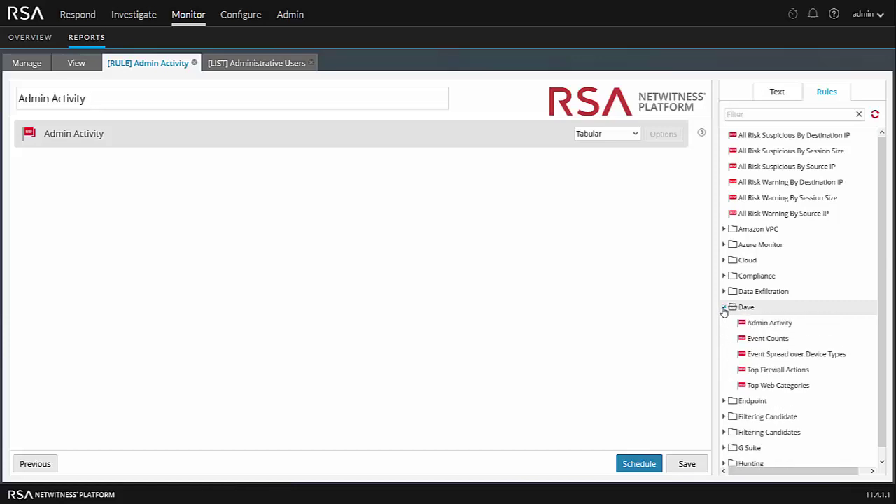
pyautogui.moveTo(768, 338); pyautogui.dragTo(419, 269)
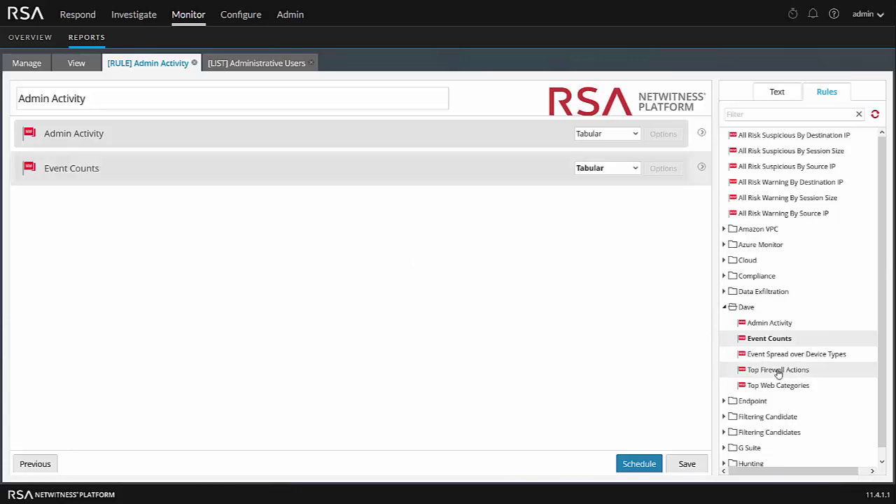
pyautogui.moveTo(750, 371); pyautogui.dragTo(450, 280)
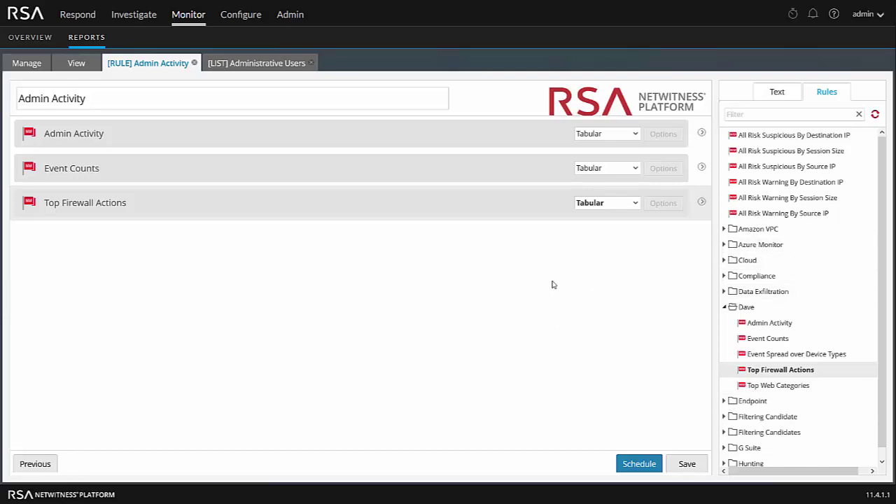
pyautogui.click(635, 203)
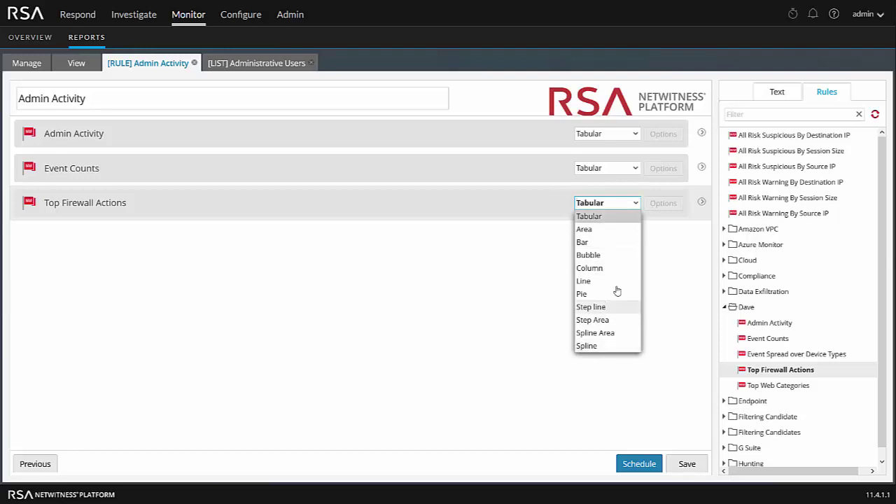
pyautogui.click(469, 324)
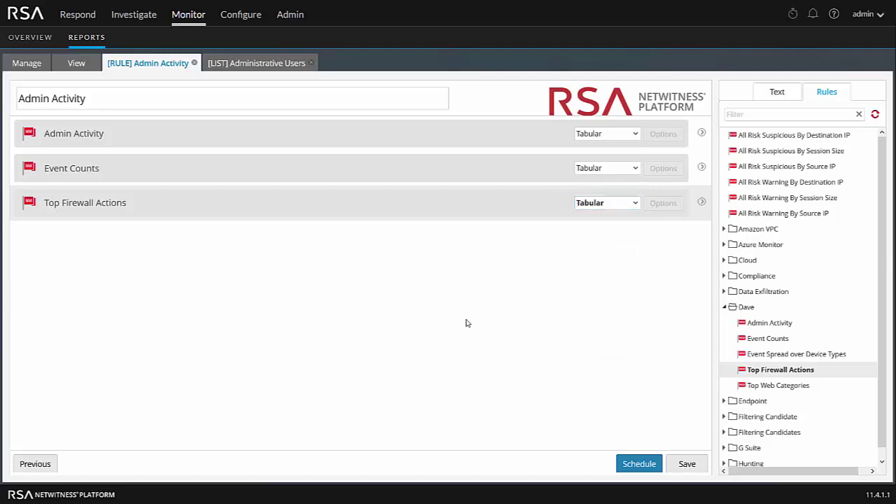
# - Schedule the report as AdminActivies on NW-HU - Broker, default time zone US/East-Indiana
pyautogui.click(639, 465)
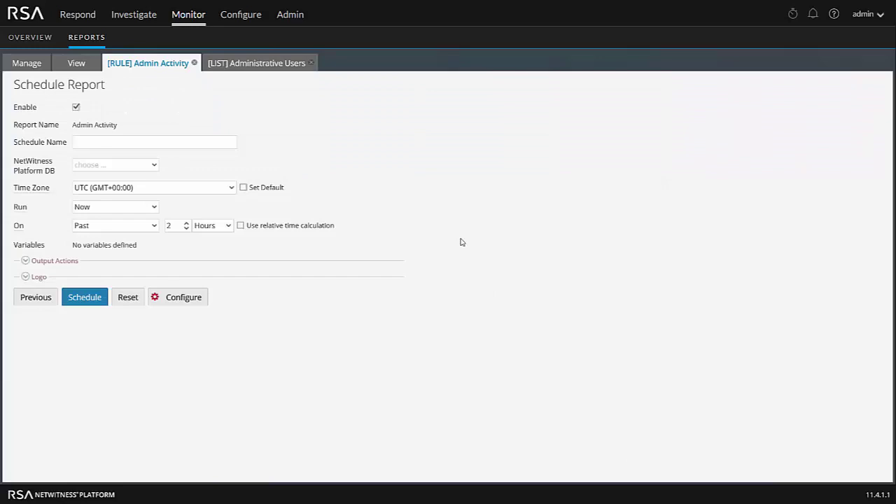
pyautogui.click(124, 144)
pyautogui.write('Admin')
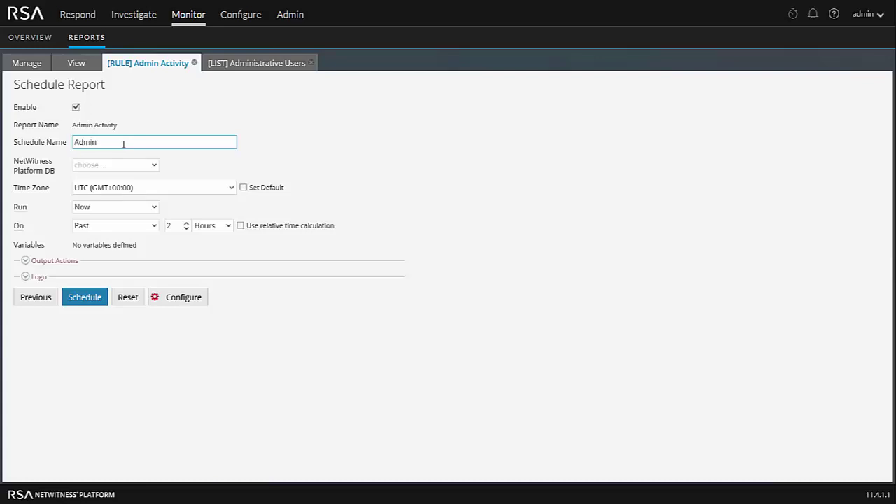
pyautogui.write('Activieds')
pyautogui.click(154, 166)
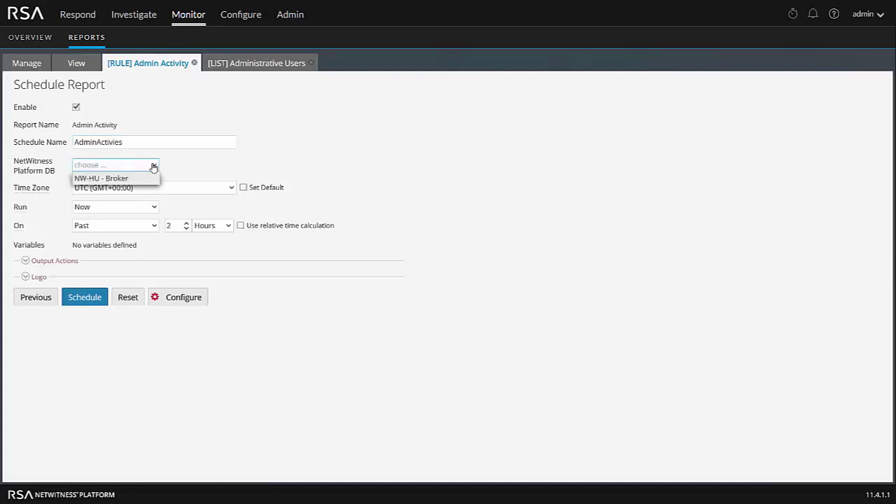
pyautogui.click(108, 178)
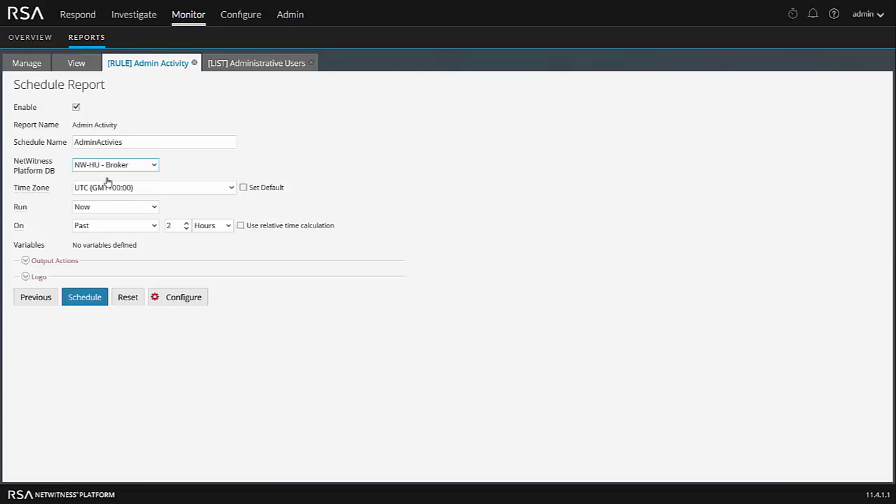
pyautogui.click(231, 191)
pyautogui.click(232, 189)
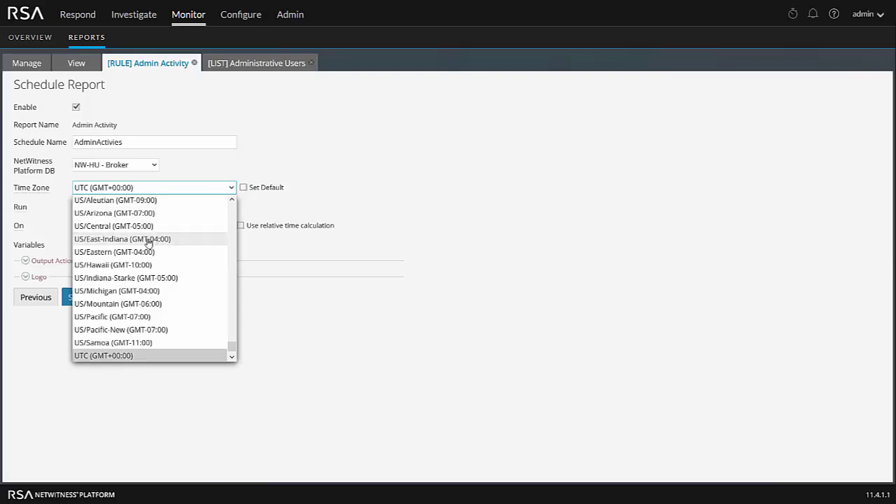
pyautogui.click(148, 242)
pyautogui.click(244, 188)
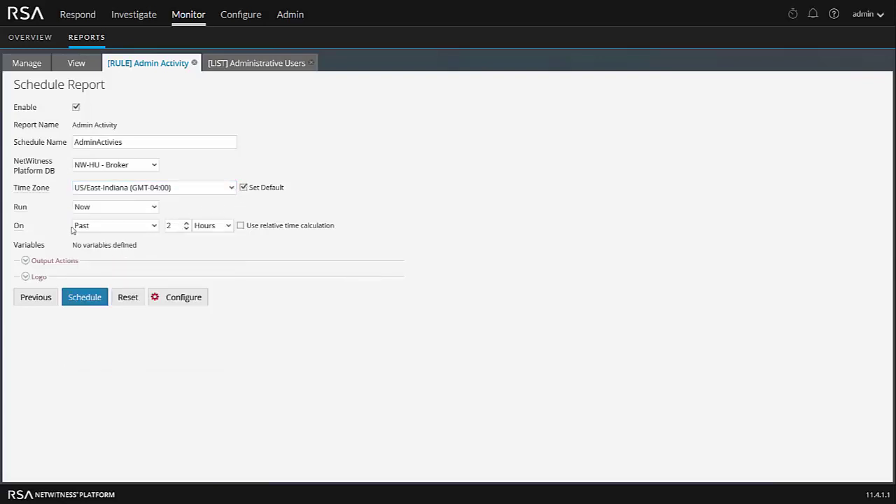
# - Set the schedule to run daily at 00:15 over the past 24 hours
pyautogui.click(156, 210)
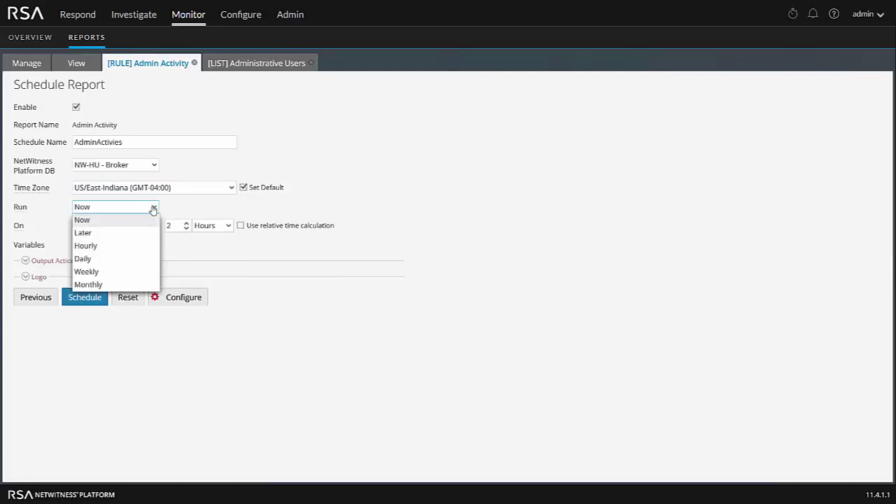
pyautogui.click(96, 259)
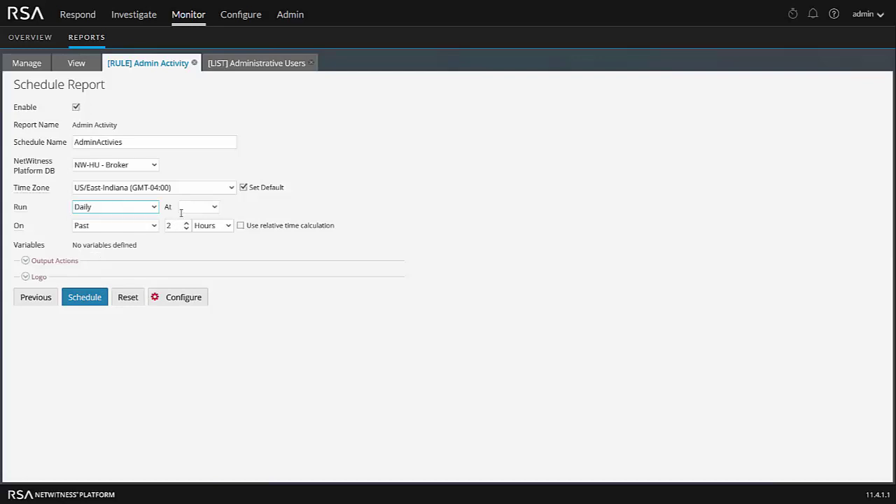
pyautogui.click(211, 207)
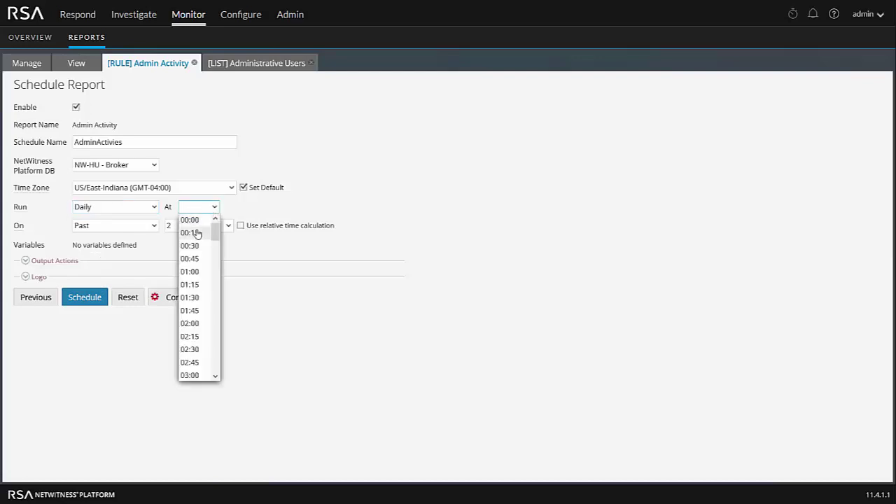
pyautogui.click(198, 232)
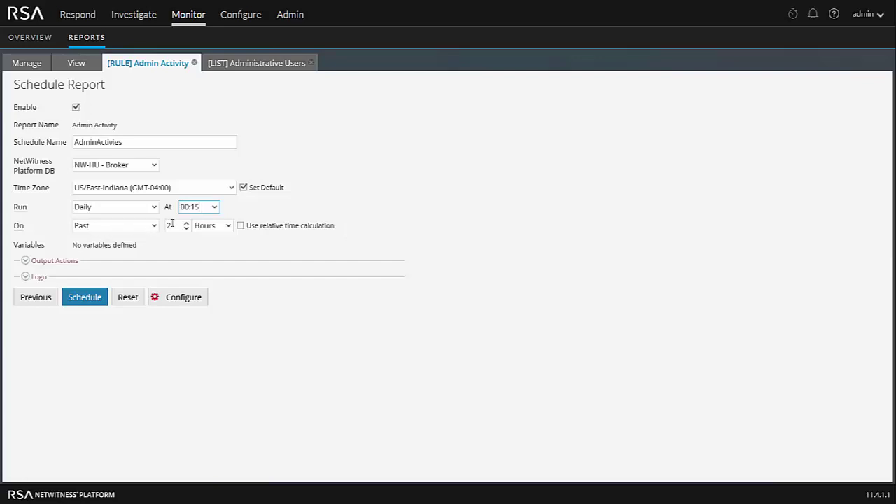
pyautogui.moveTo(175, 225); pyautogui.dragTo(160, 226)
pyautogui.write('24')
# - Expand Output Actions, Report Logo and Email to review the default body and PDF attachment
pyautogui.click(28, 265)
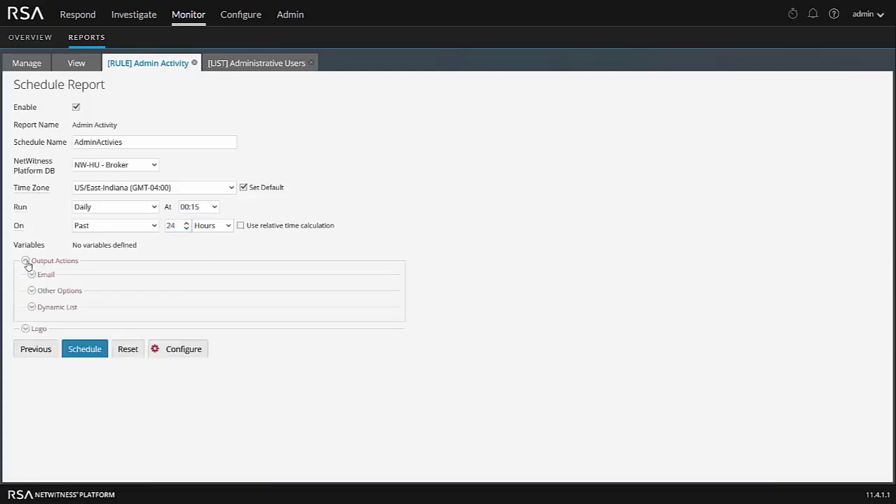
pyautogui.click(26, 328)
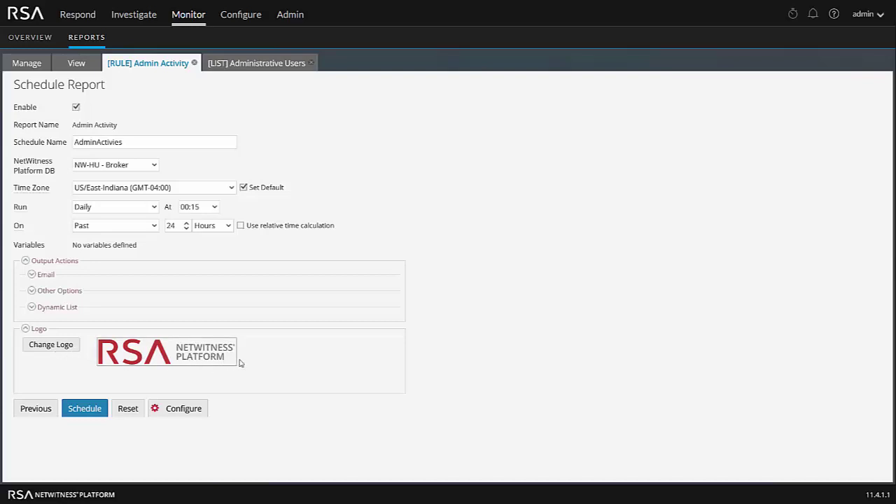
pyautogui.click(32, 275)
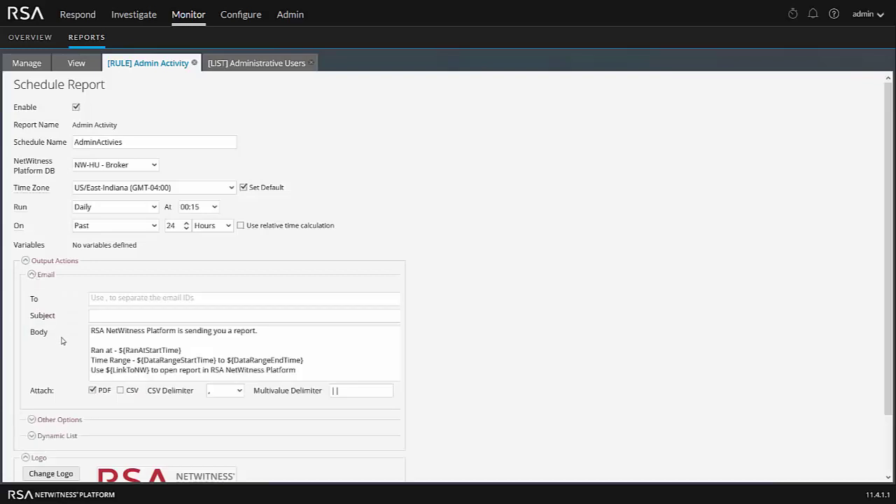
pyautogui.scroll(-2, 123, 298)
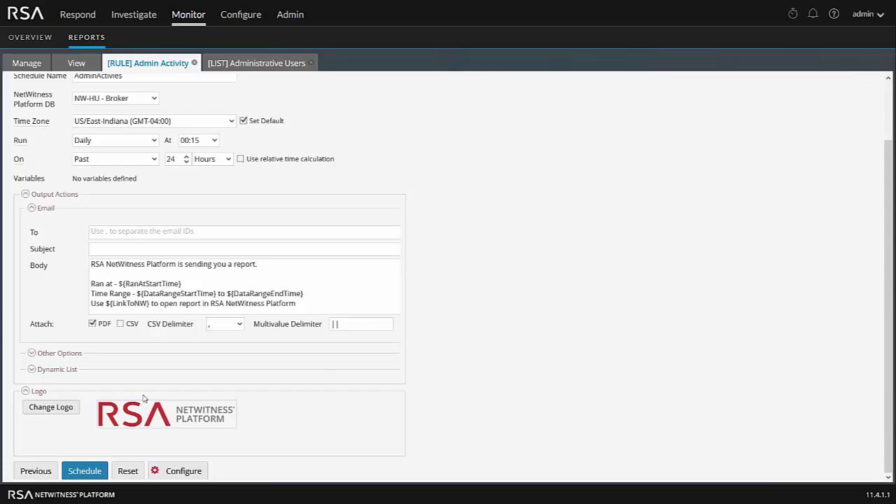
# - Expand Other Options, view SFTP/URL/Network Share destinations without adding one, and expand Dynamic List
pyautogui.click(32, 353)
pyautogui.scroll(-1, 145, 375)
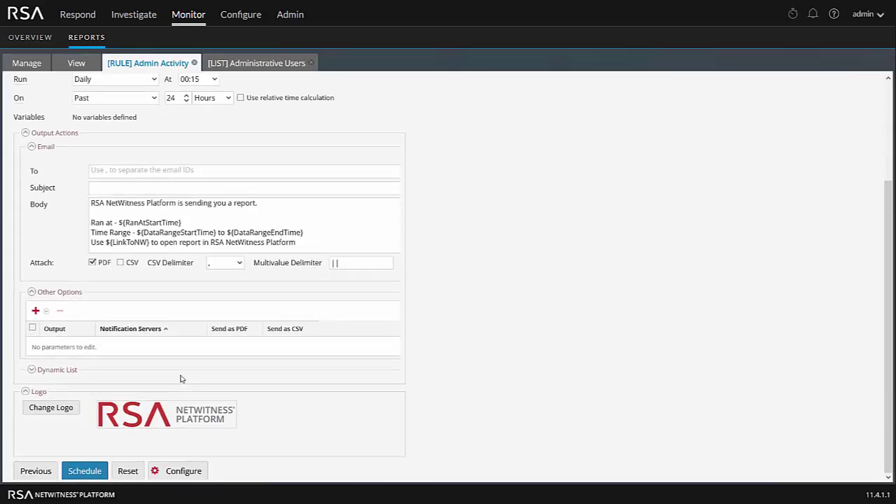
pyautogui.click(36, 311)
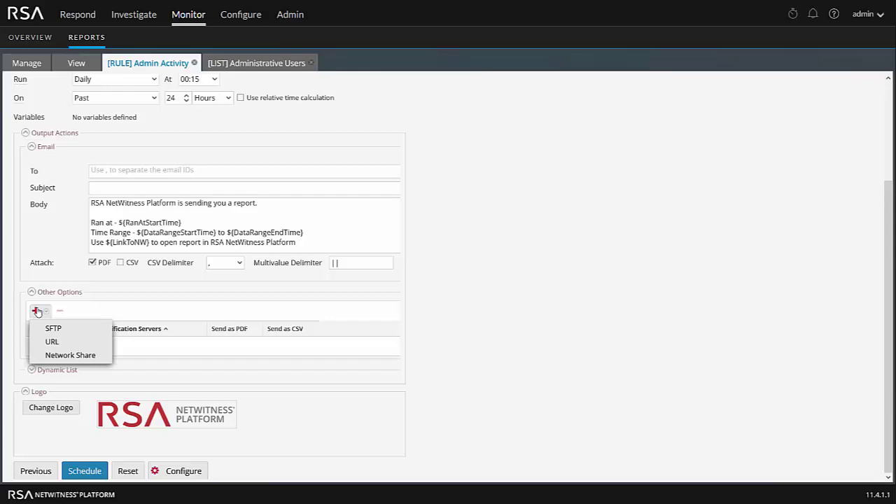
pyautogui.click(444, 329)
pyautogui.click(58, 369)
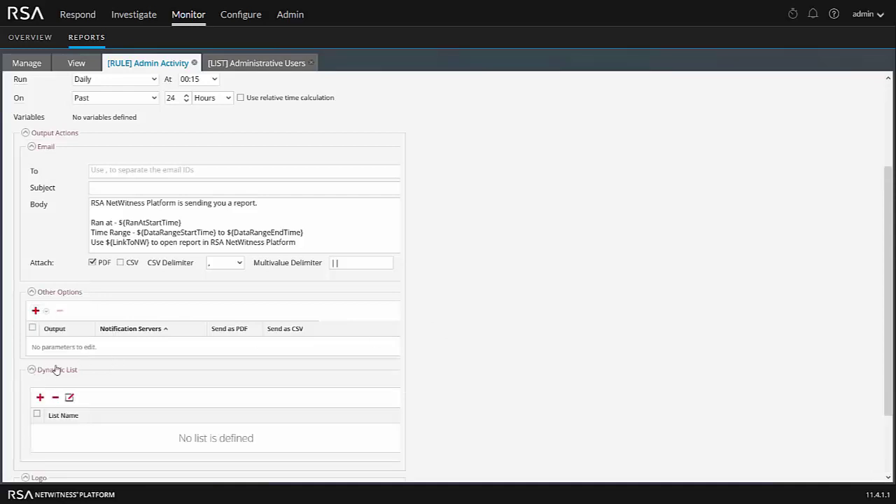
pyautogui.scroll(-1, 155, 398)
pyautogui.scroll(-2, 296, 418)
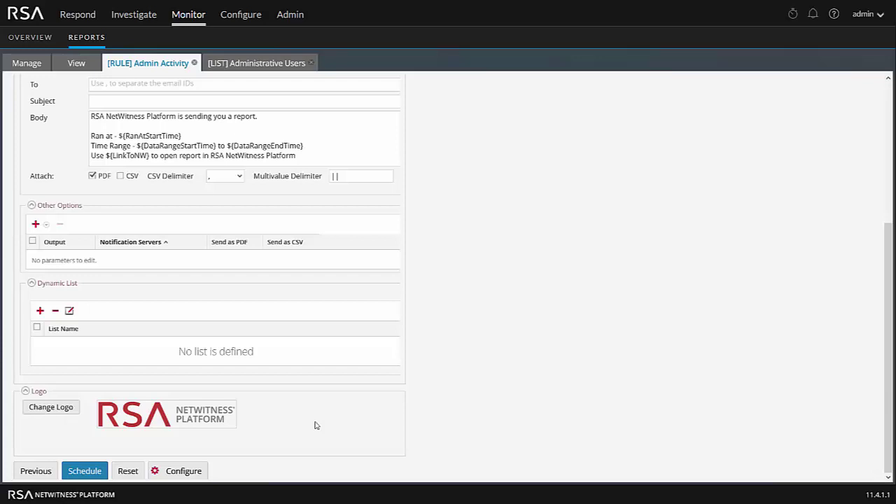
# - Collapse Dynamic List and Other Options, then save the AdminActivies schedule
pyautogui.click(31, 283)
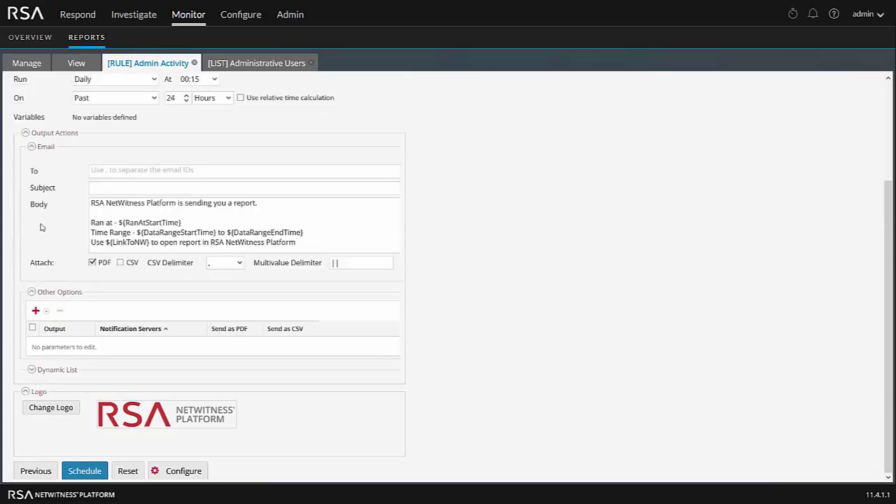
pyautogui.click(32, 292)
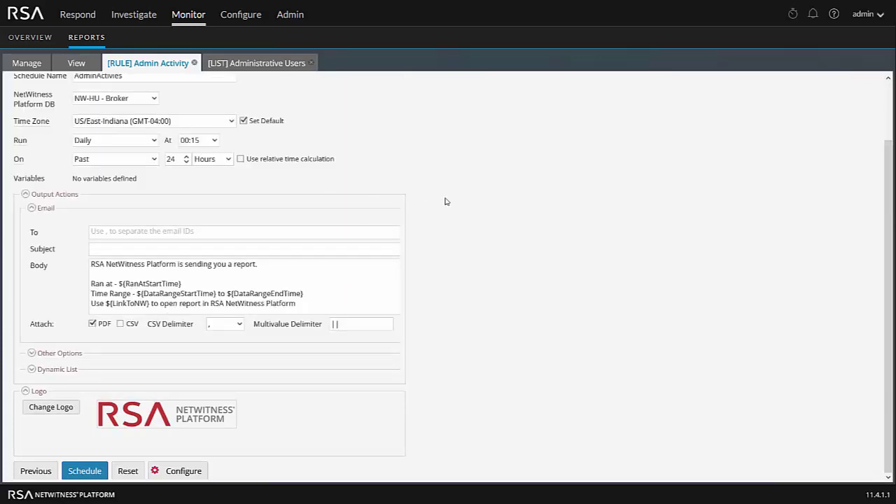
pyautogui.scroll(2, 273, 207)
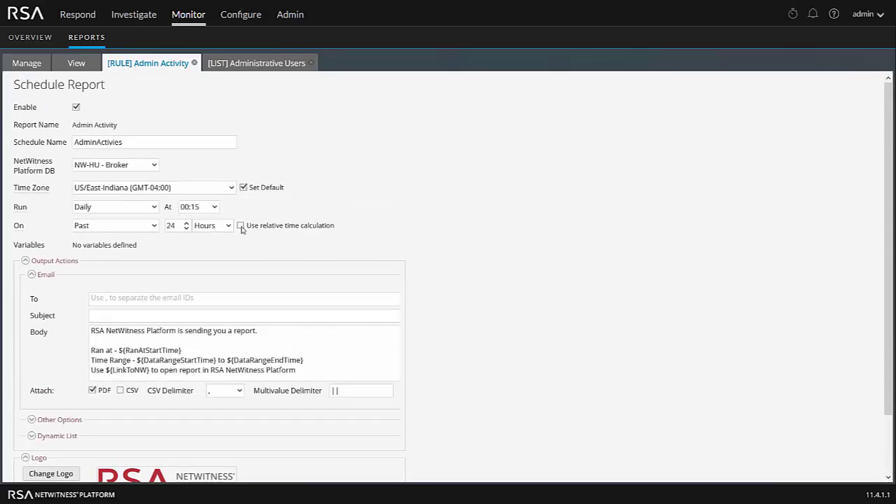
pyautogui.scroll(-2, 574, 274)
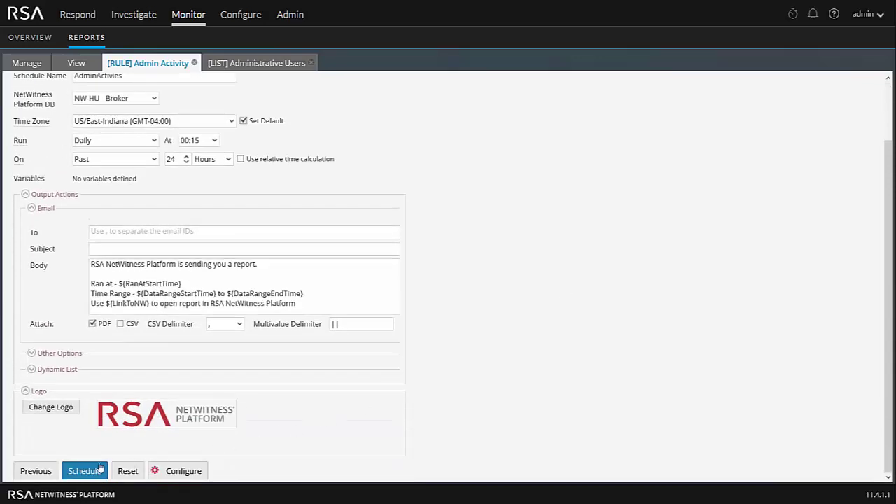
pyautogui.click(84, 472)
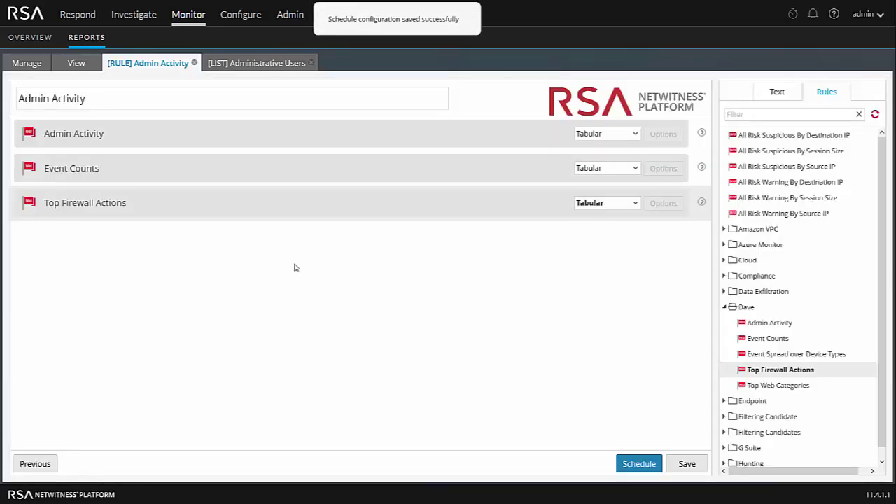
# - Confirm Admin Activity : AdminActivies is listed Daily and Scheduled, then open the past-reports viewer
pyautogui.click(28, 64)
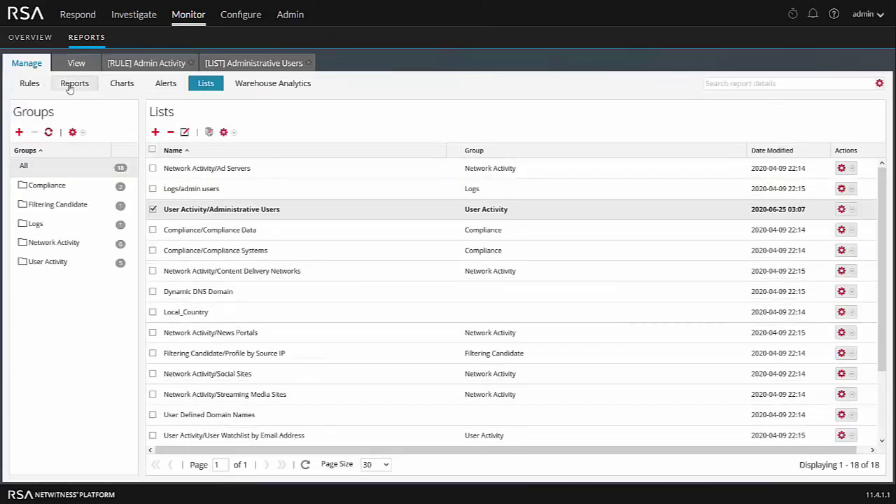
pyautogui.click(71, 86)
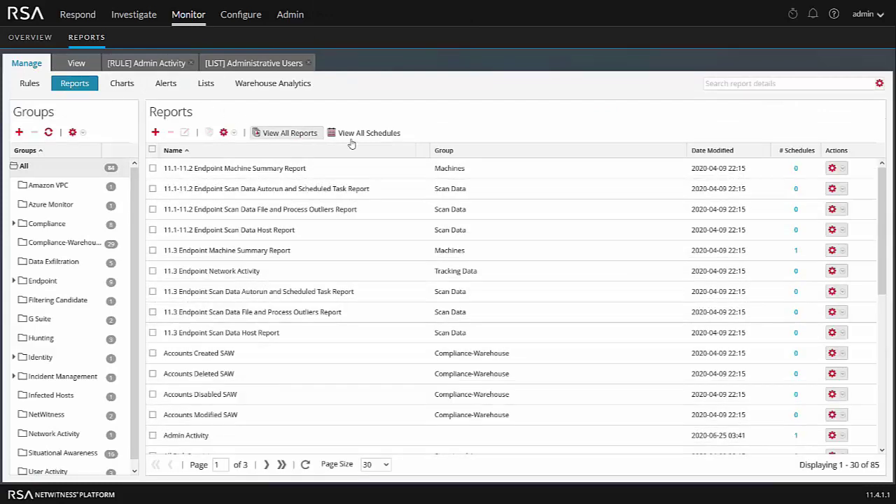
pyautogui.click(370, 133)
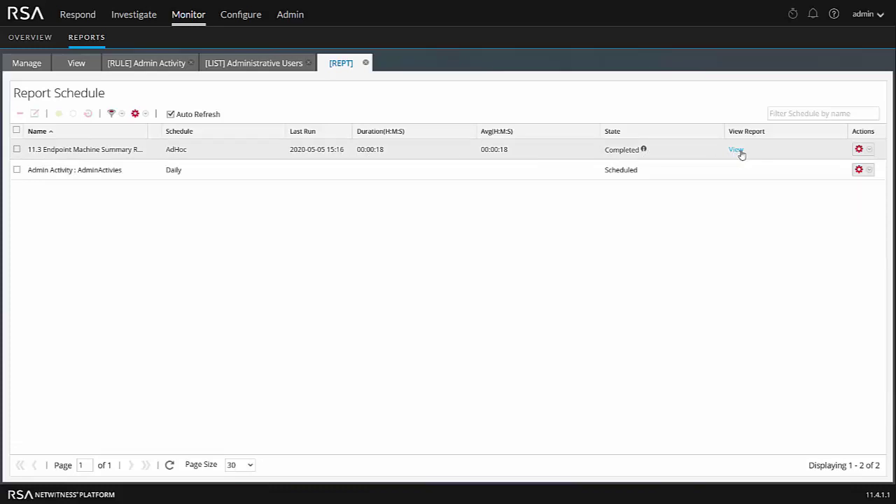
pyautogui.click(71, 67)
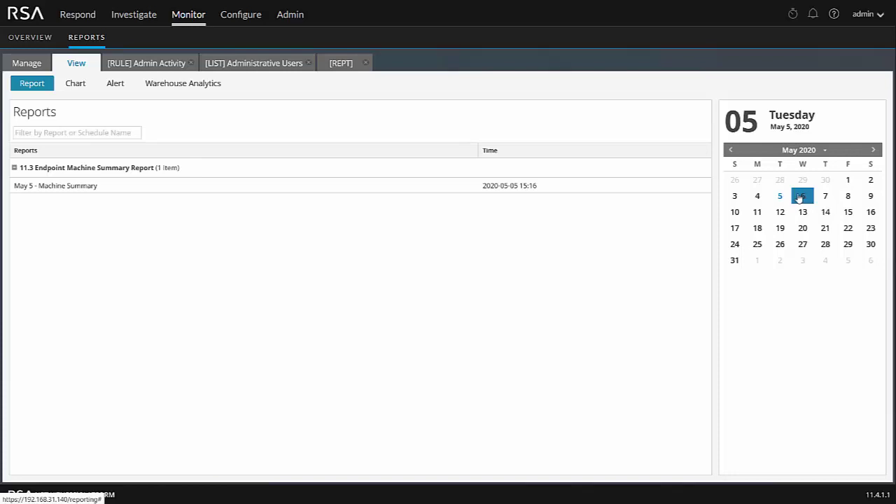
pyautogui.click(800, 198)
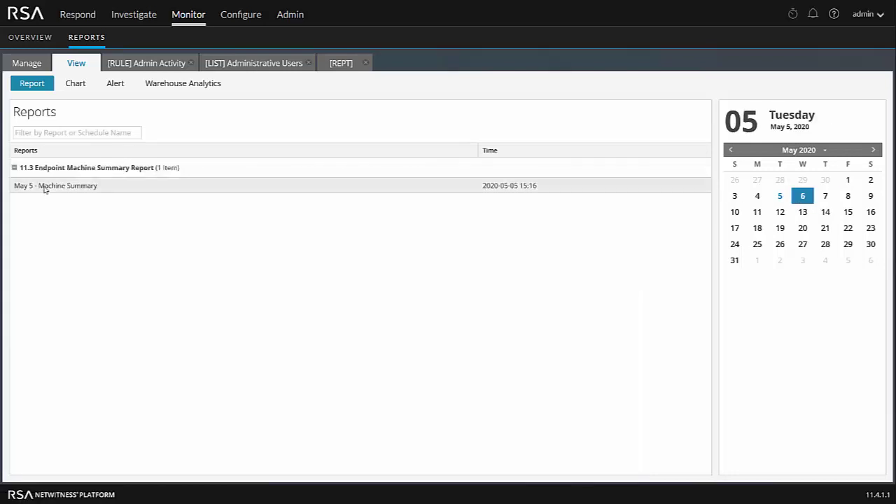
pyautogui.click(44, 187)
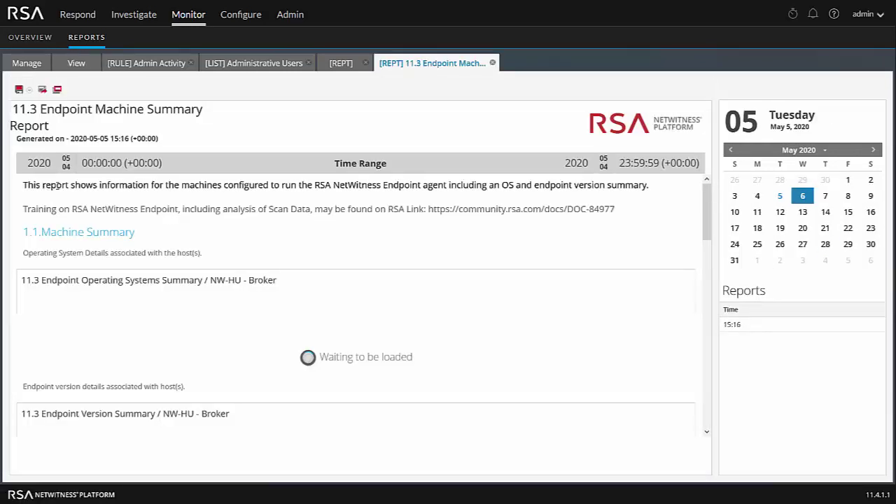
pyautogui.scroll(-5, 249, 234)
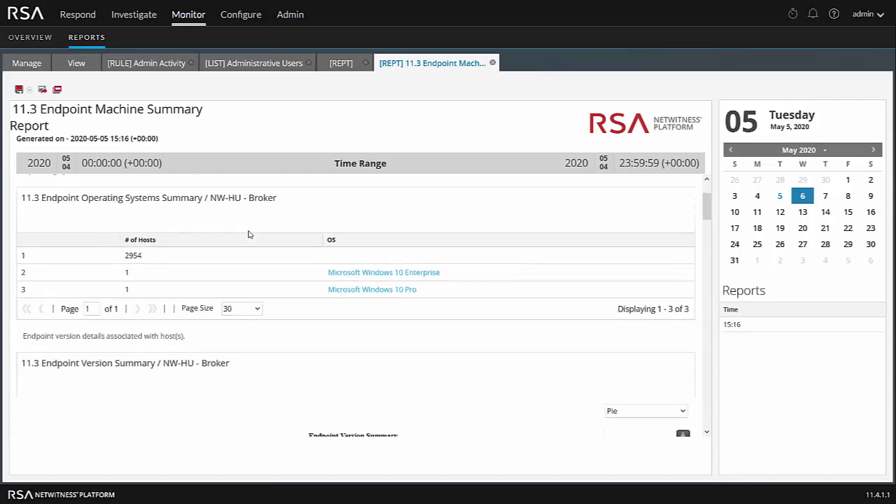
pyautogui.scroll(5, 250, 233)
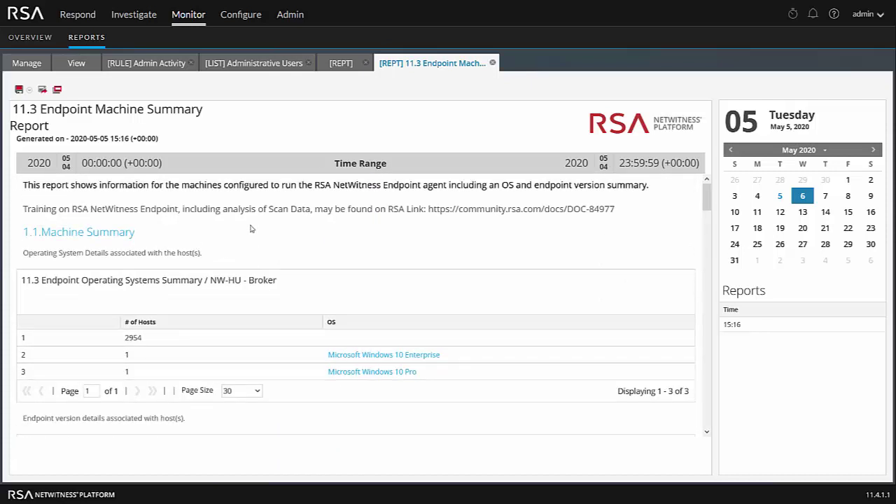
pyautogui.scroll(-8, 252, 228)
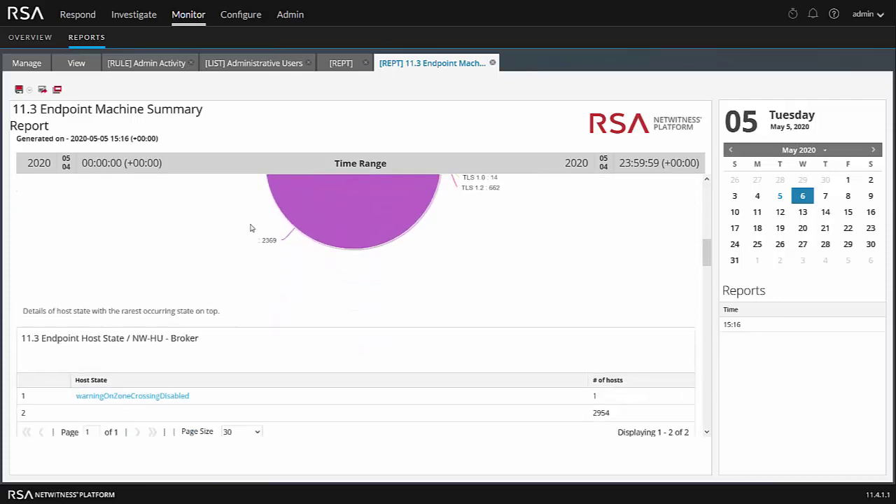
pyautogui.scroll(-2, 252, 228)
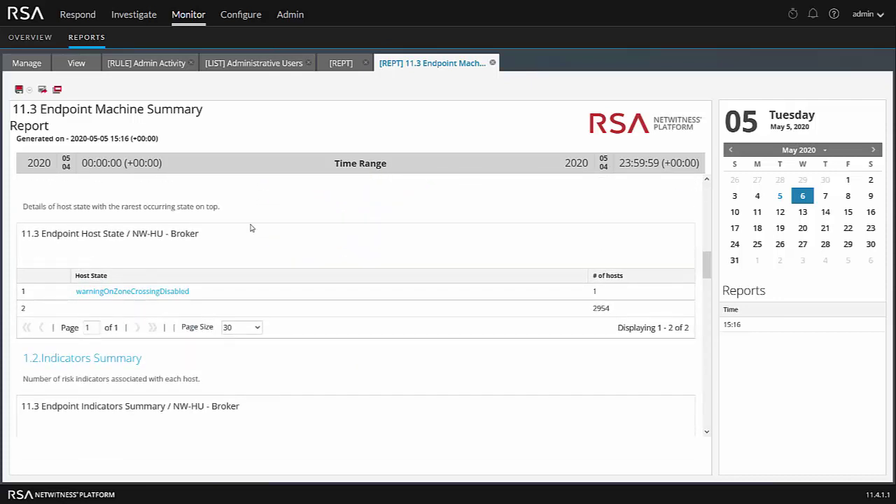
pyautogui.scroll(-6, 252, 228)
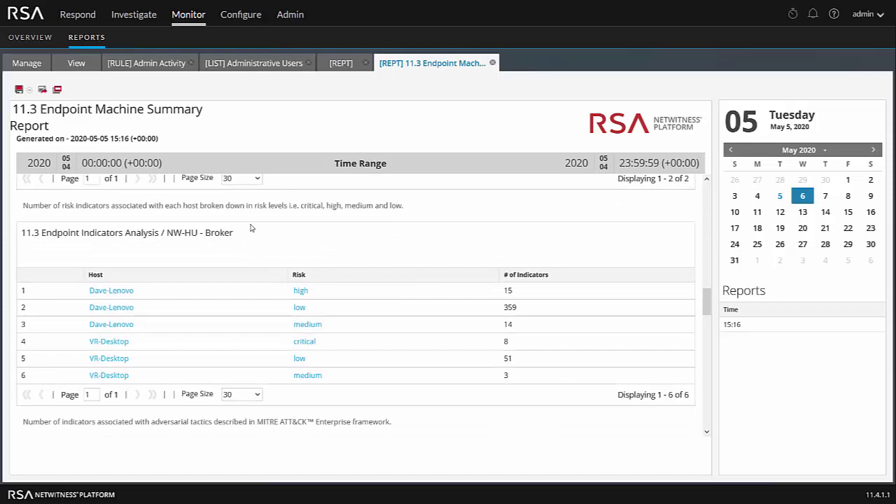
pyautogui.scroll(-3, 252, 228)
pyautogui.scroll(5, 252, 228)
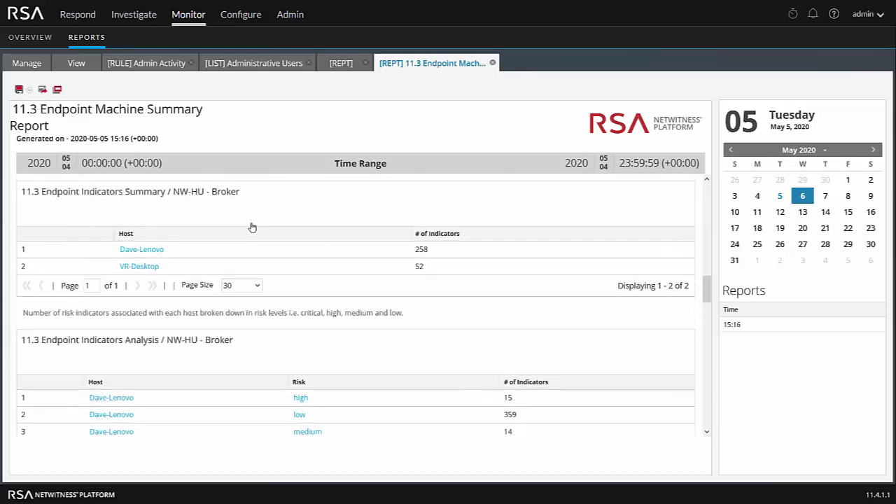
pyautogui.scroll(-3, 294, 219)
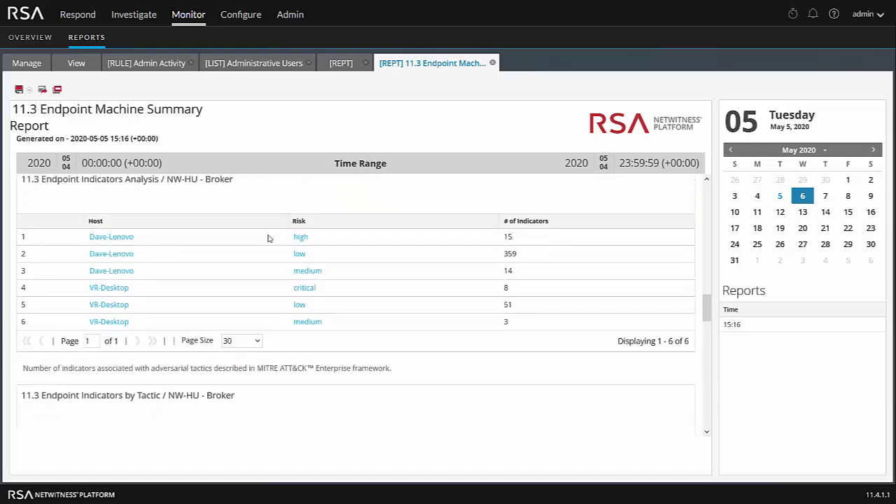